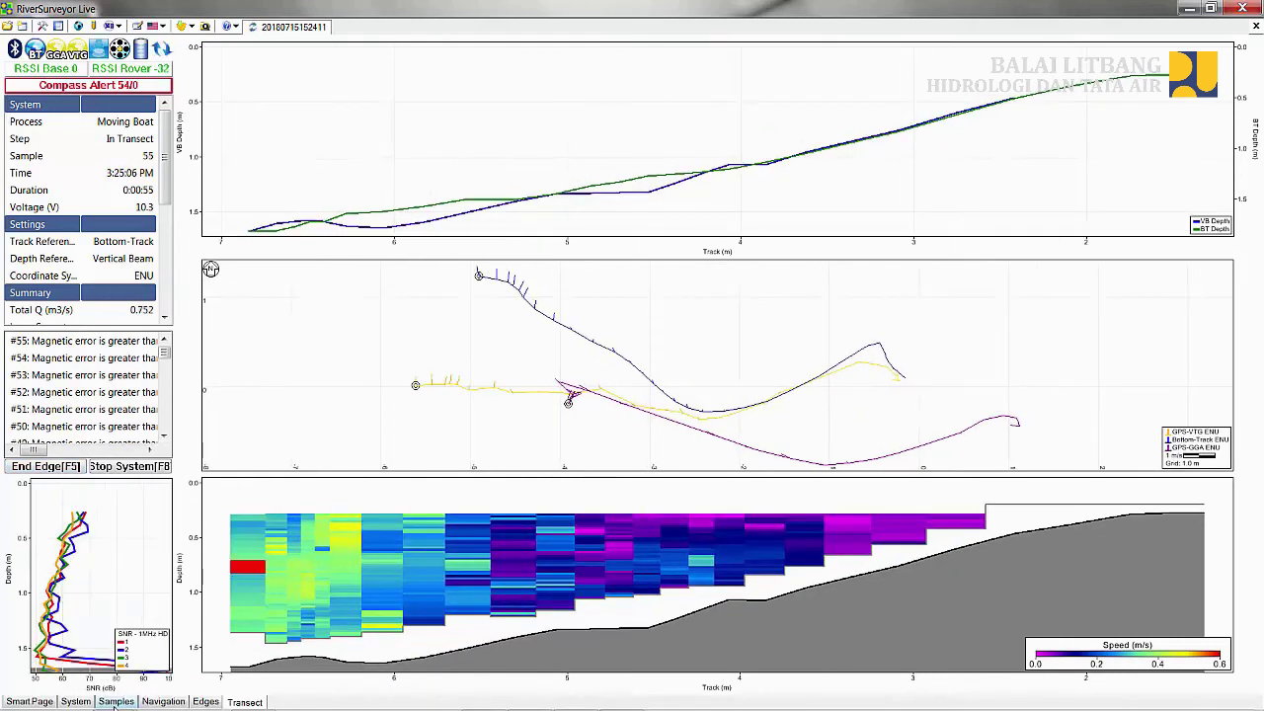
# Finish the running transect with a Sloped Bank end edge at a left bank distance of 0.30 m.
pyautogui.click(116, 702)
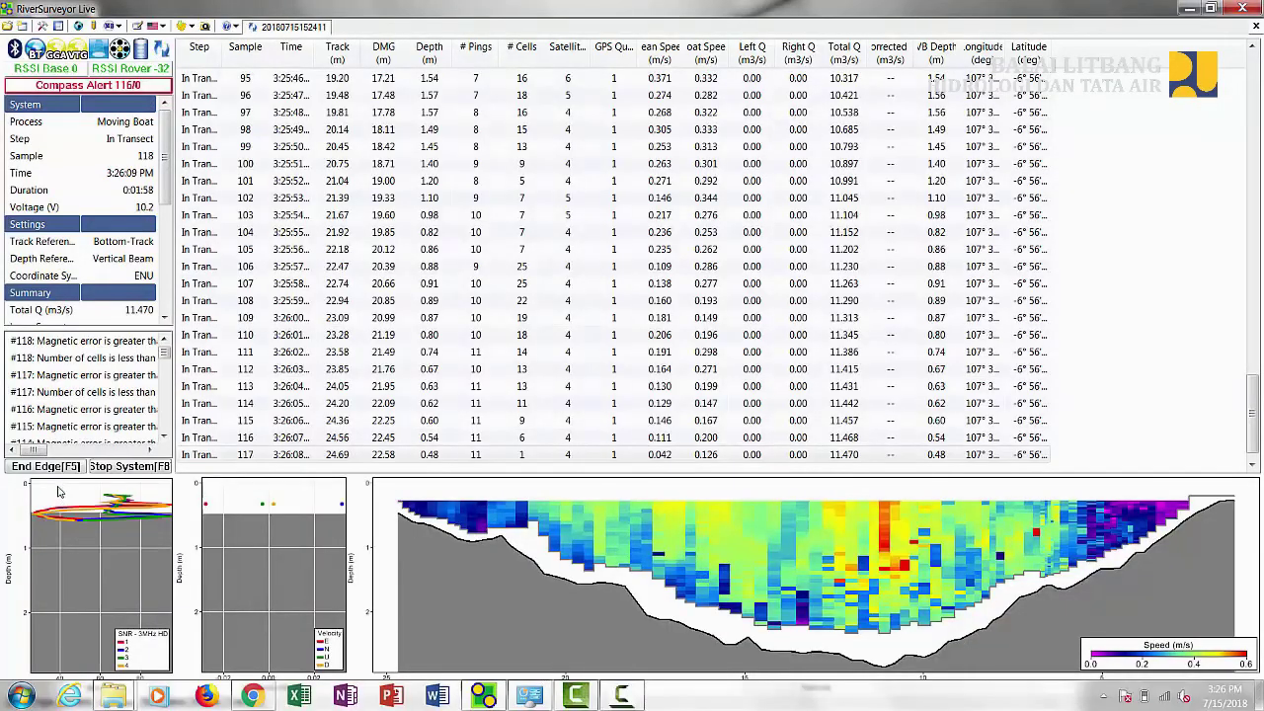
pyautogui.click(62, 467)
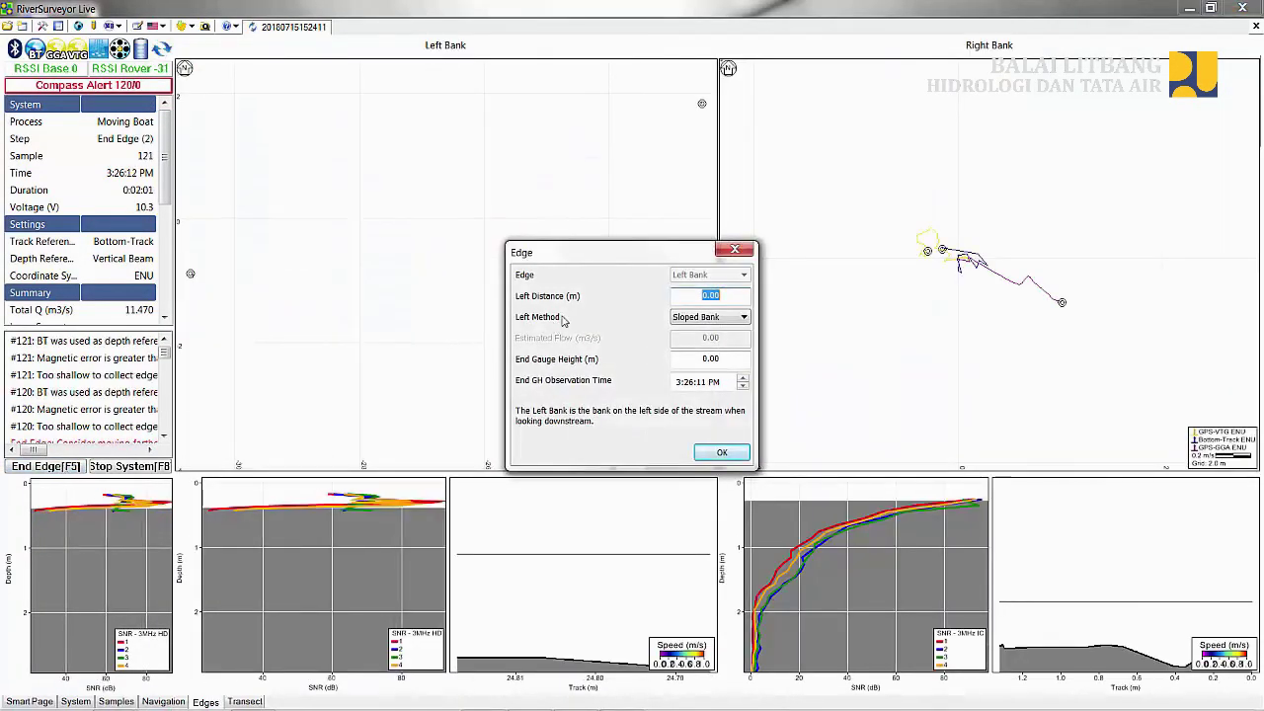
pyautogui.click(719, 296)
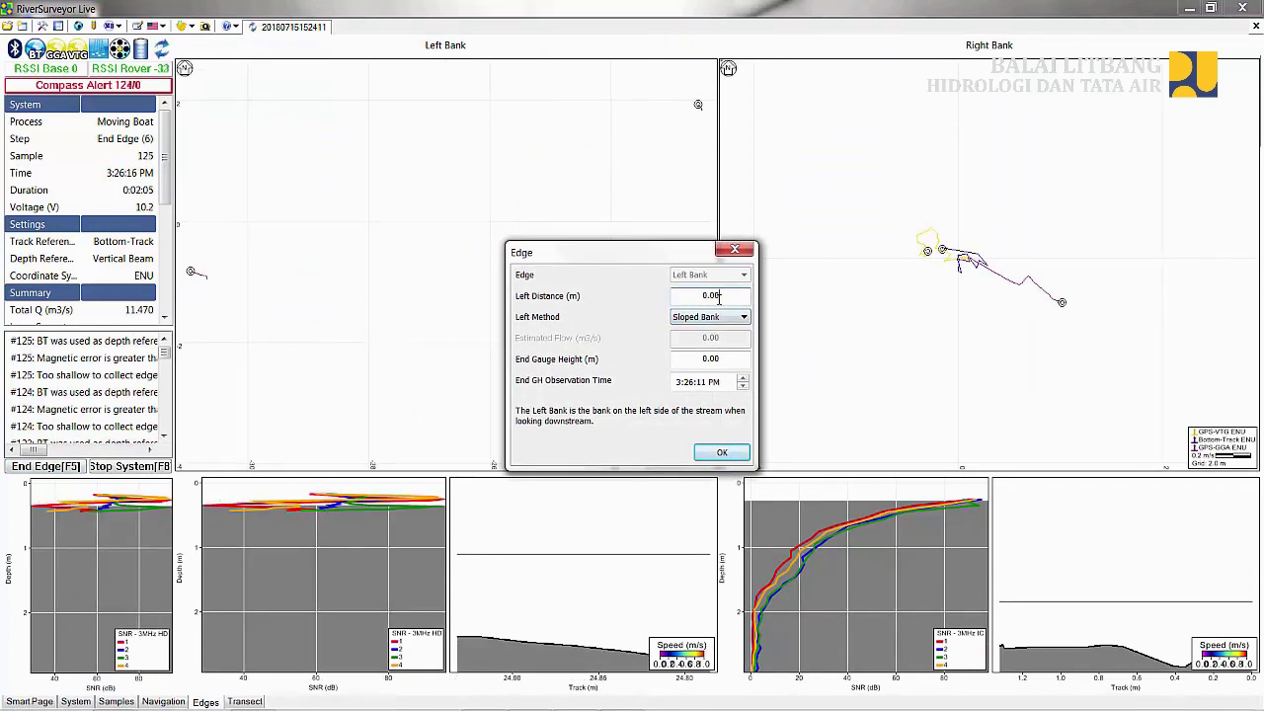
pyautogui.press('BackSpace')
pyautogui.press('BackSpace')
pyautogui.write('30')
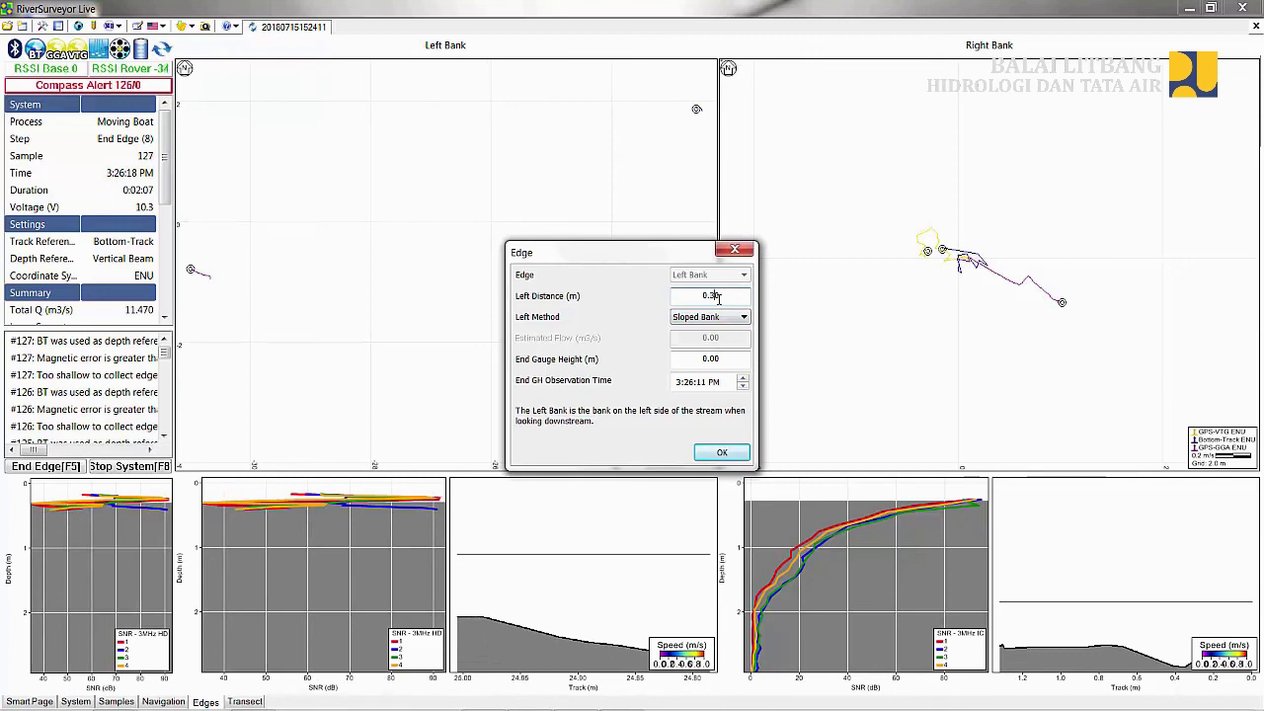
pyautogui.click(722, 453)
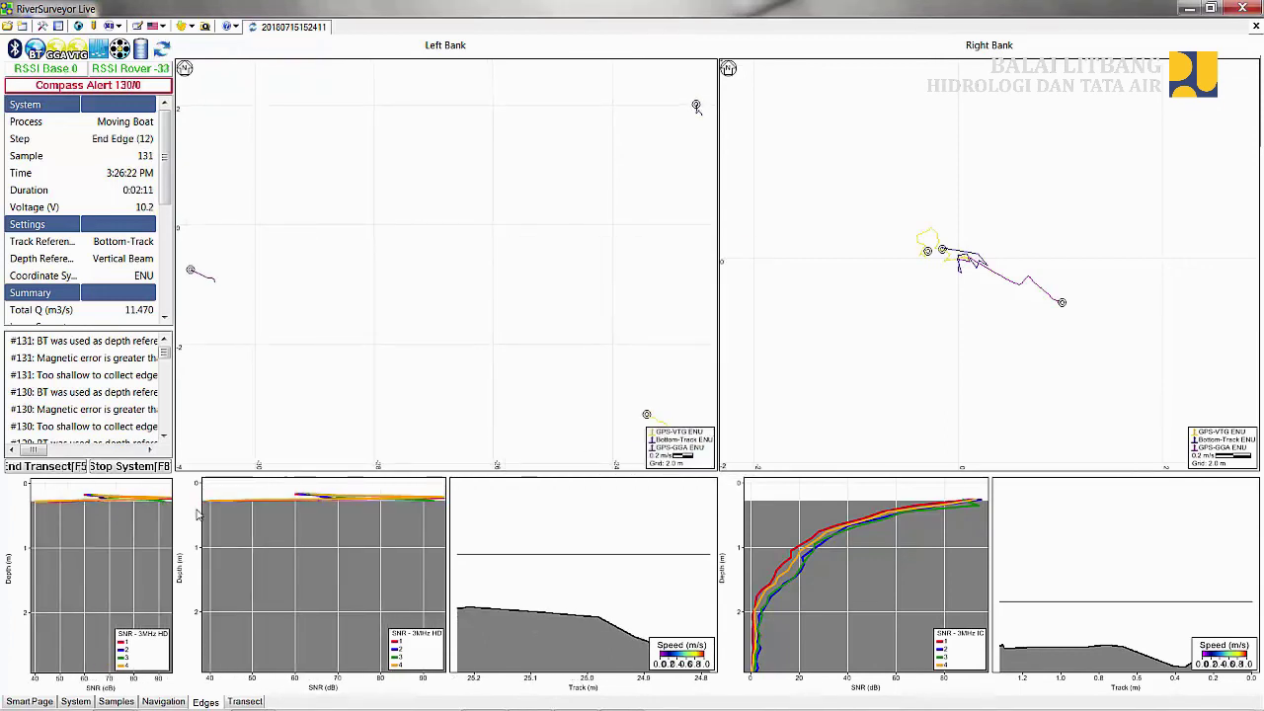
pyautogui.click(63, 467)
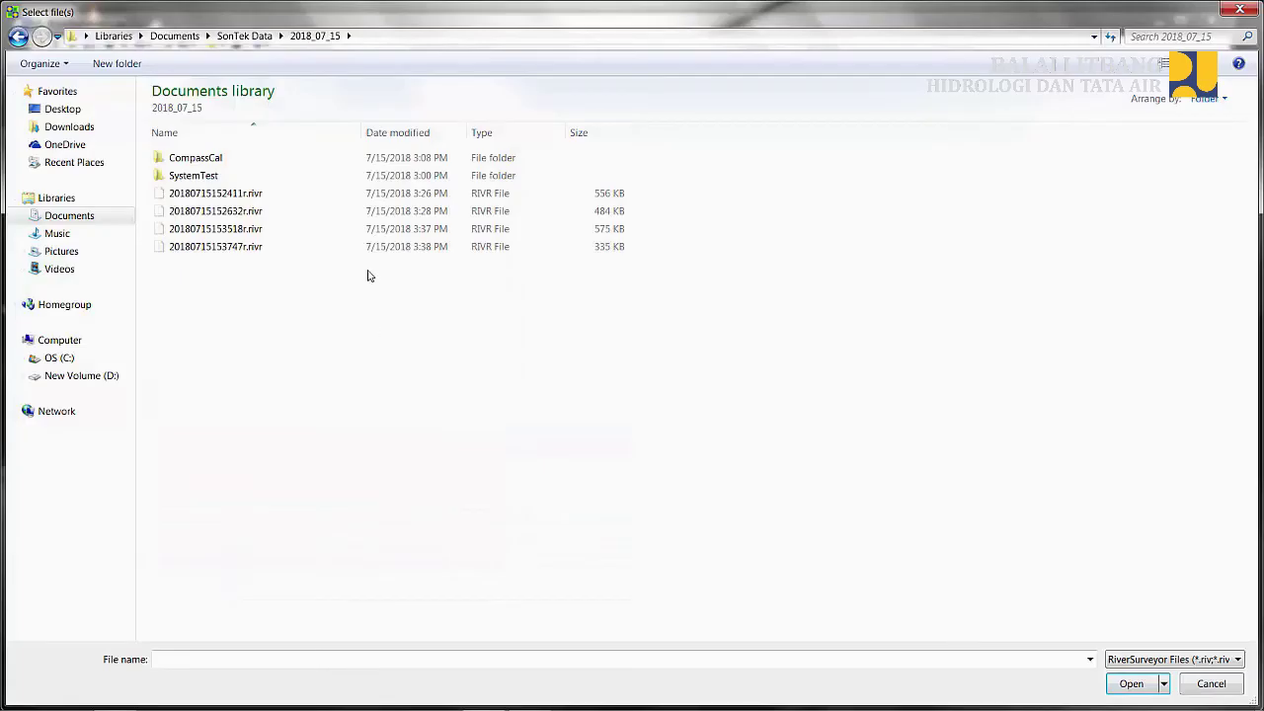
# Open all four .rivr measurement files in the 2018_07_15 folder.
pyautogui.moveTo(367, 277); pyautogui.dragTo(259, 184)
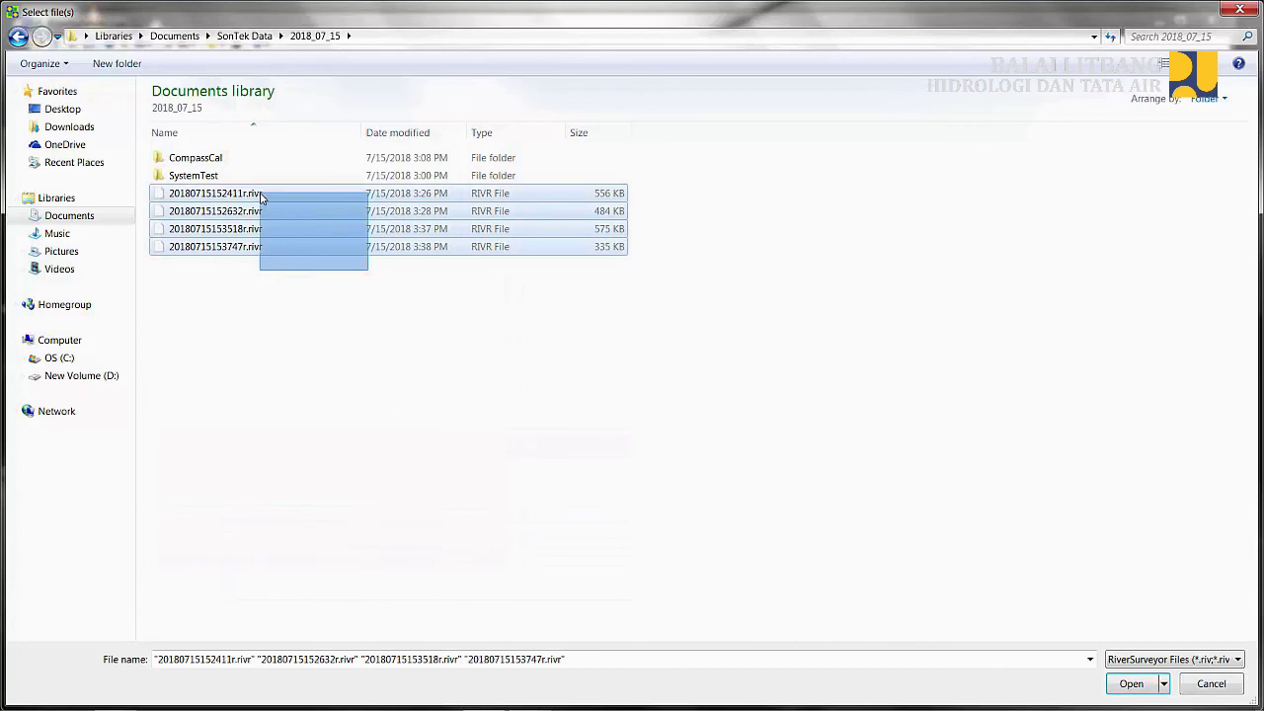
pyautogui.click(1133, 689)
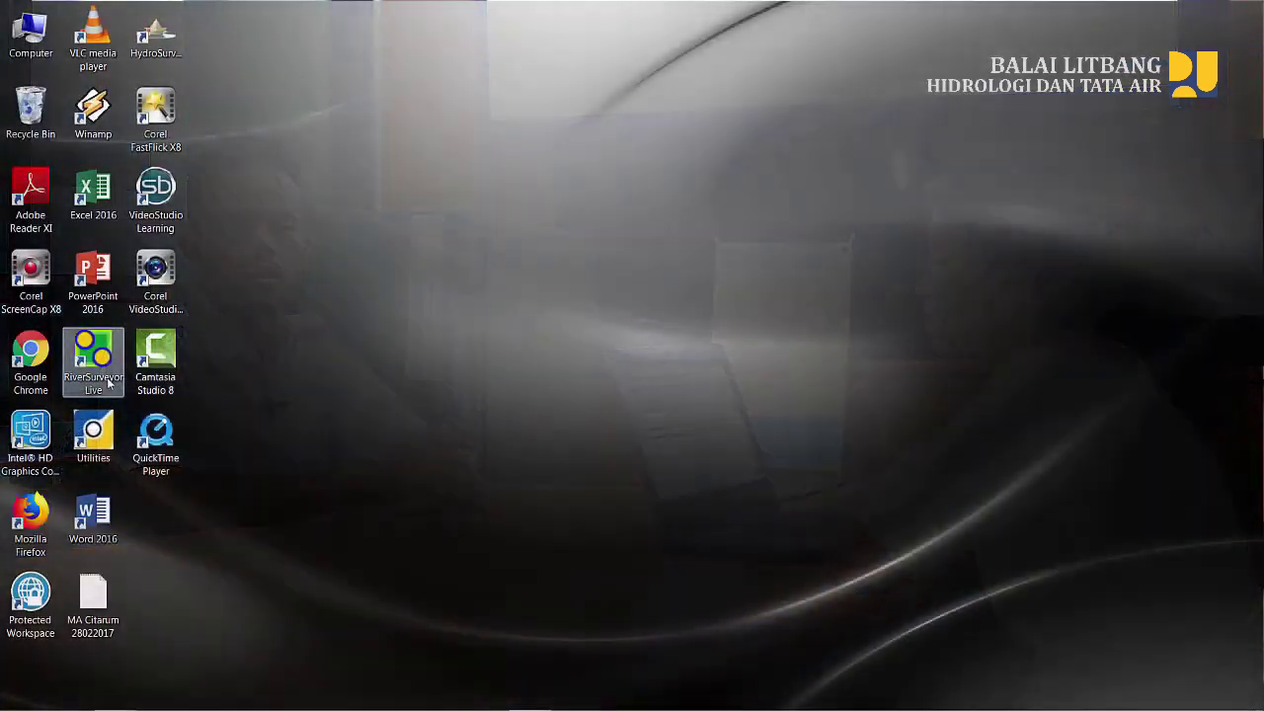
# Launch RiverSurveyor Live and load the four .rivr transects stored in Documents under SonTek Data, 2018_07_15.
pyautogui.doubleClick(107, 383)
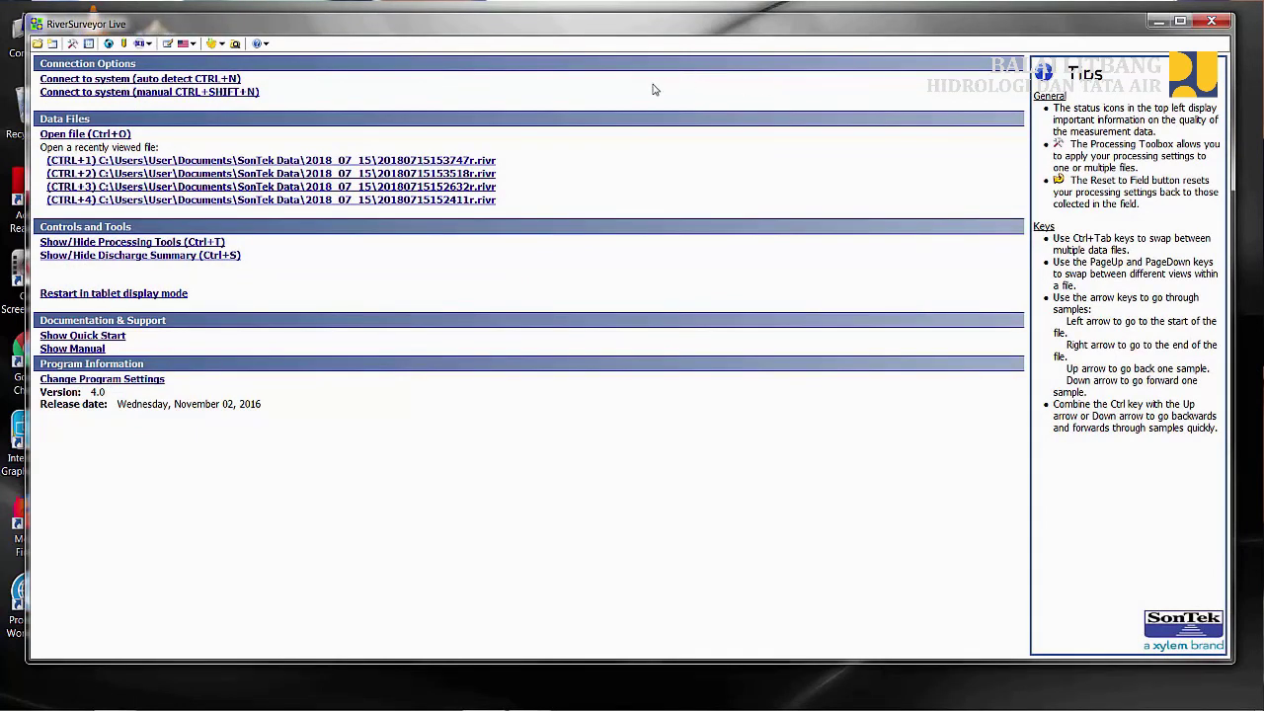
pyautogui.click(111, 136)
pyautogui.click(98, 127)
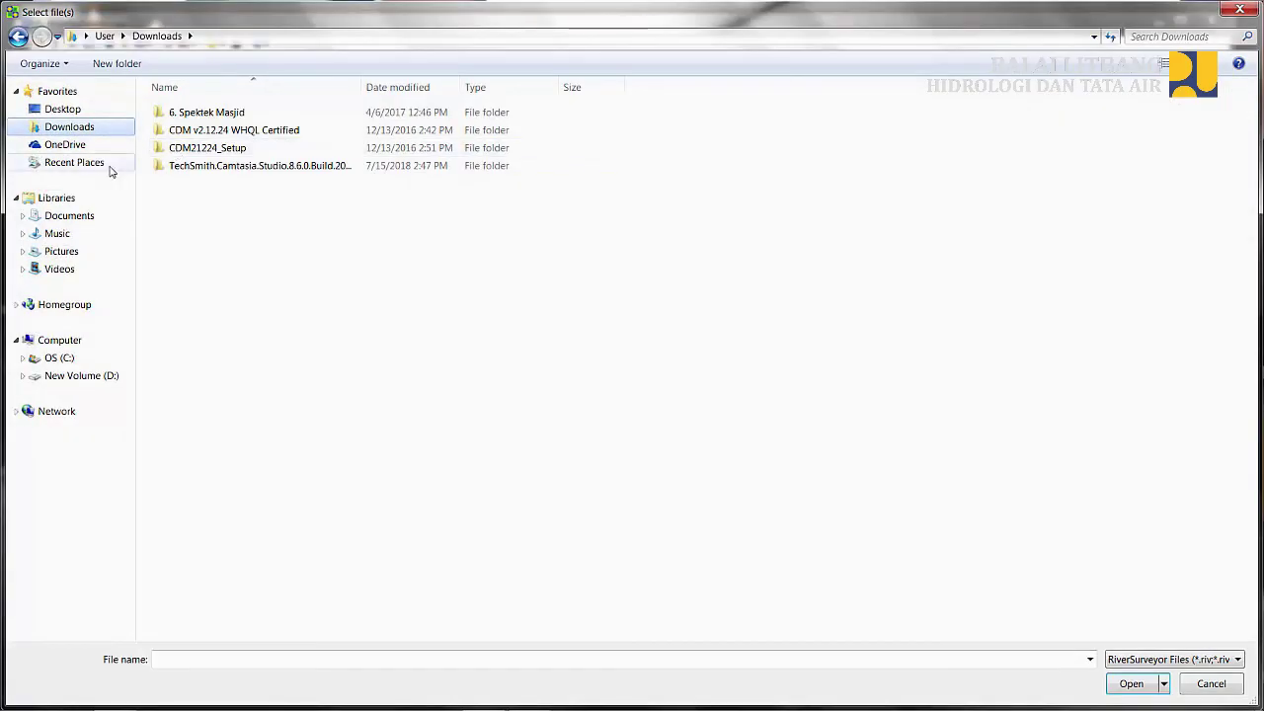
pyautogui.click(83, 224)
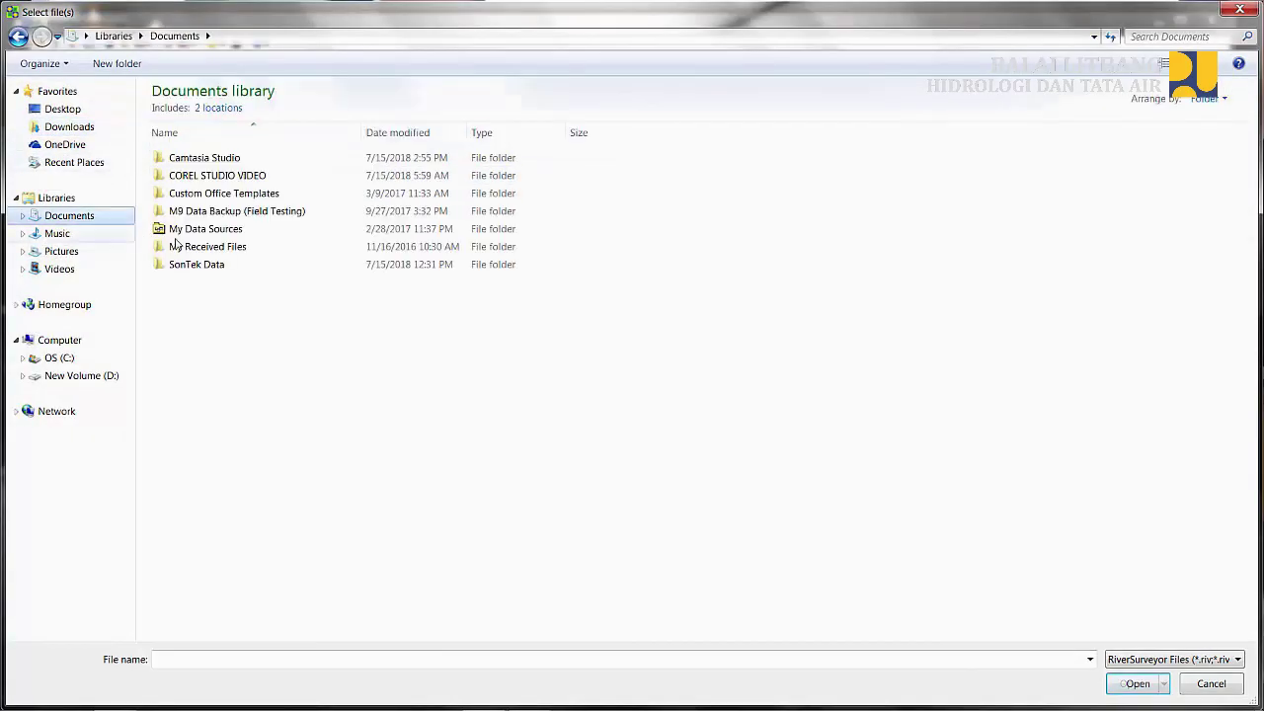
pyautogui.doubleClick(207, 265)
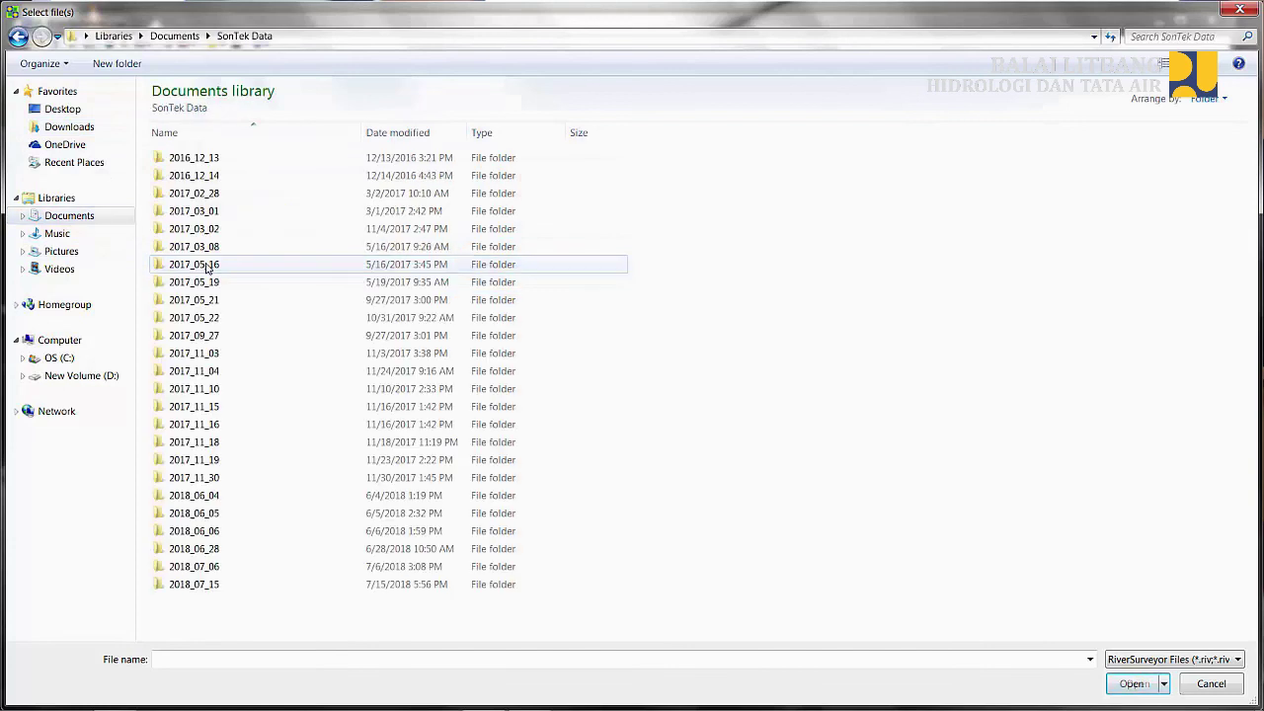
pyautogui.doubleClick(198, 584)
pyautogui.moveTo(368, 275); pyautogui.dragTo(259, 190)
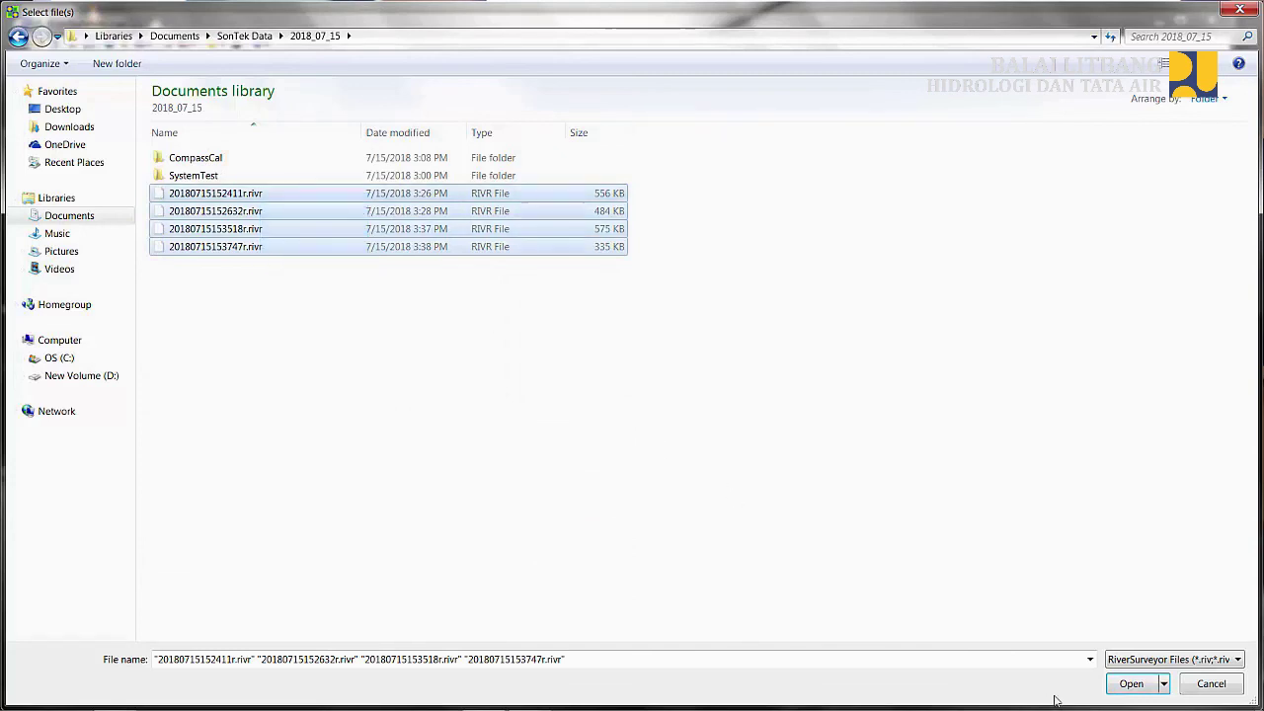
pyautogui.click(1133, 687)
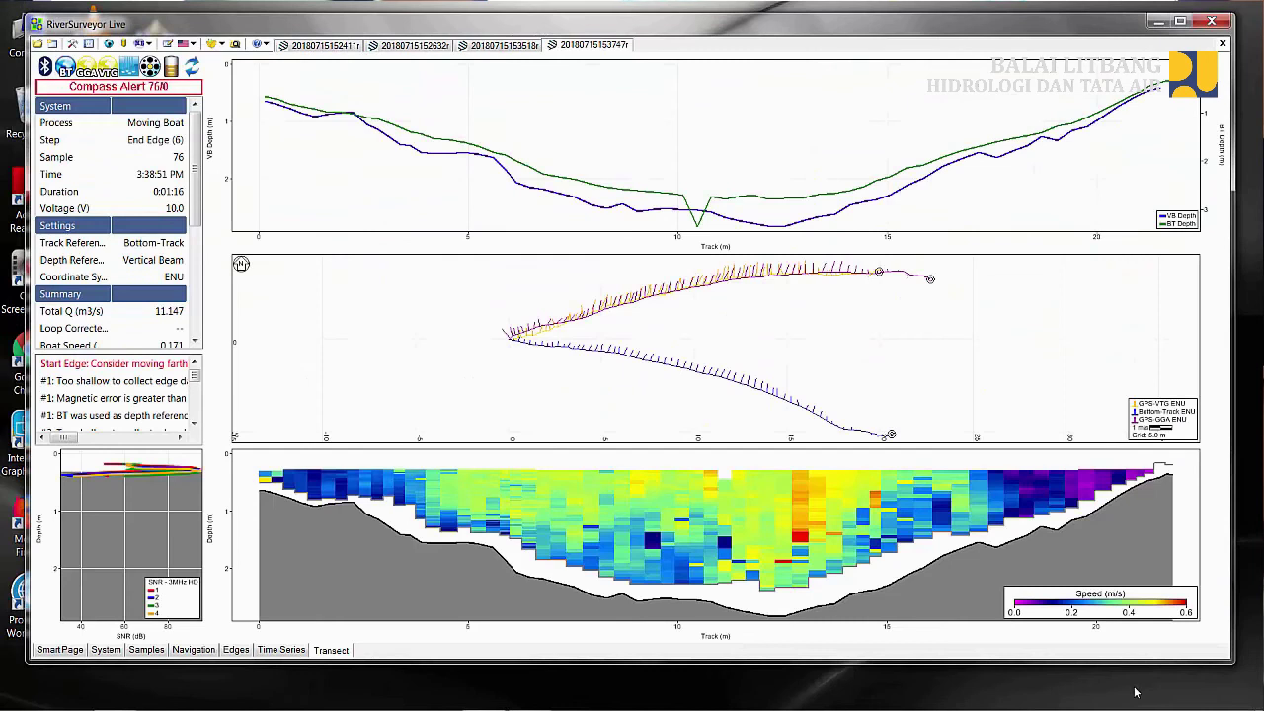
# Show the Discharge Summary and the Processing Toolbox for the loaded transects.
pyautogui.click(88, 45)
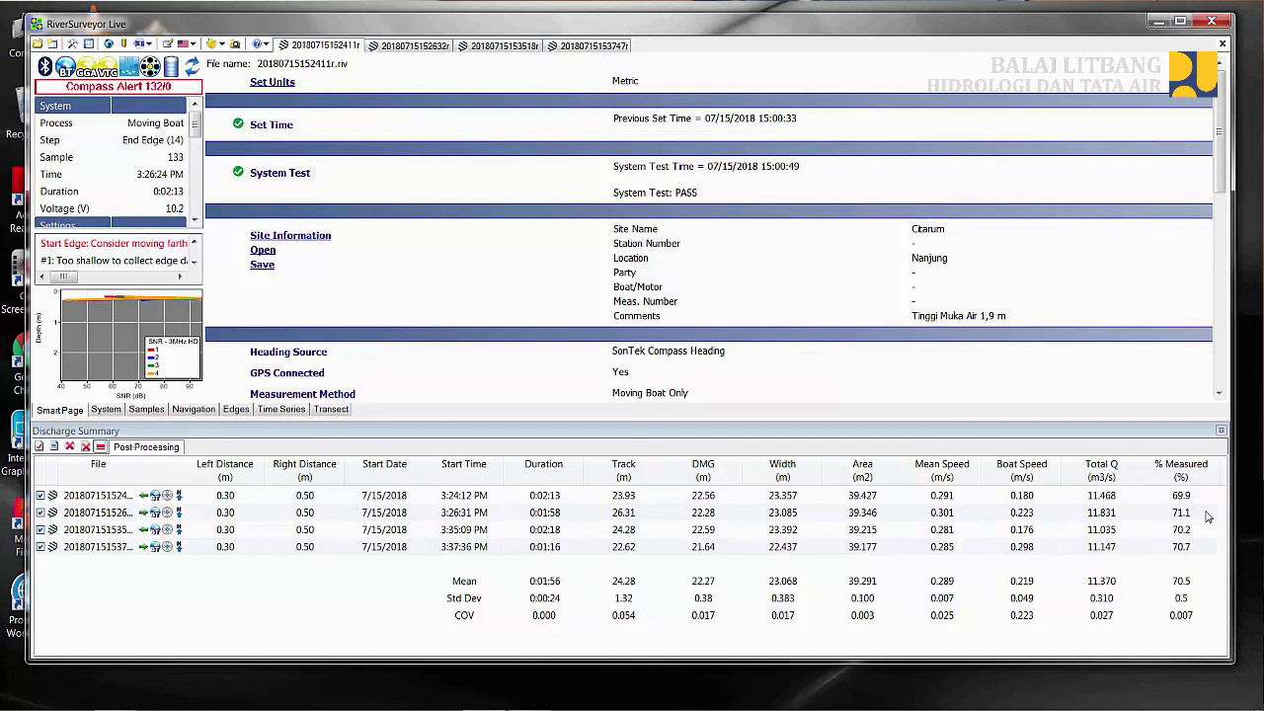
pyautogui.click(72, 43)
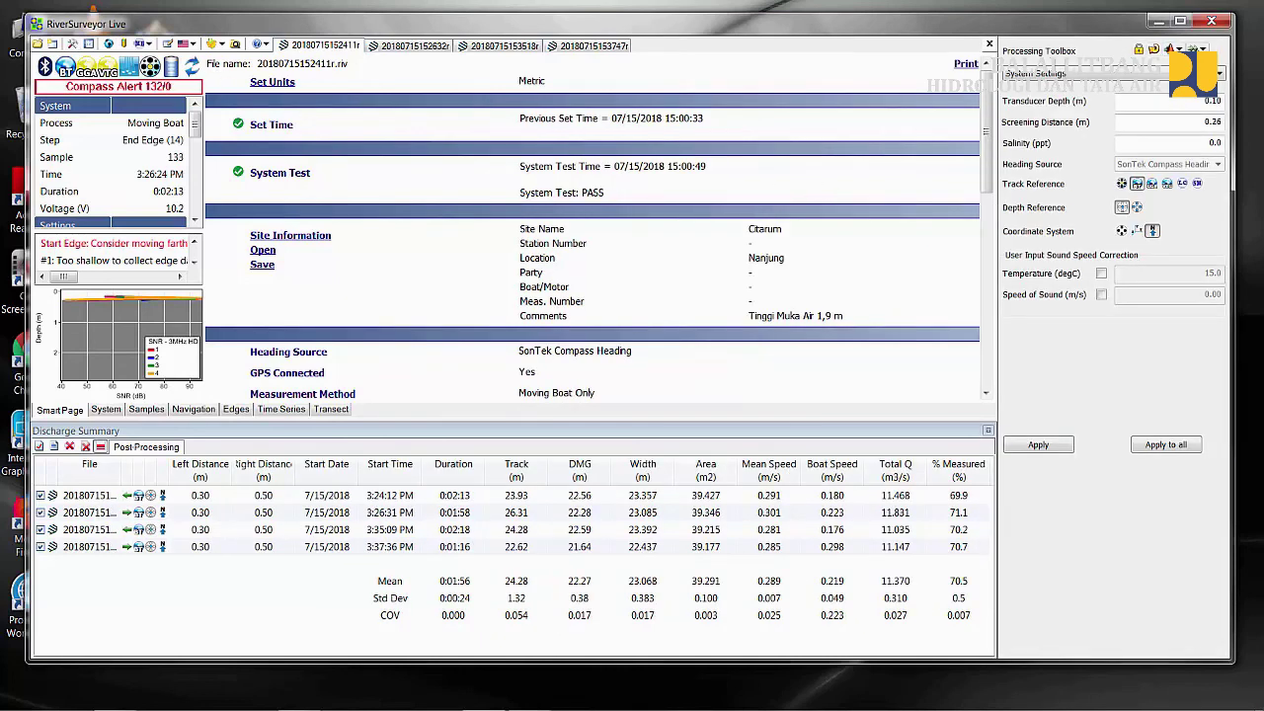
# Export all loaded transects to ASCII.
pyautogui.click(1198, 48)
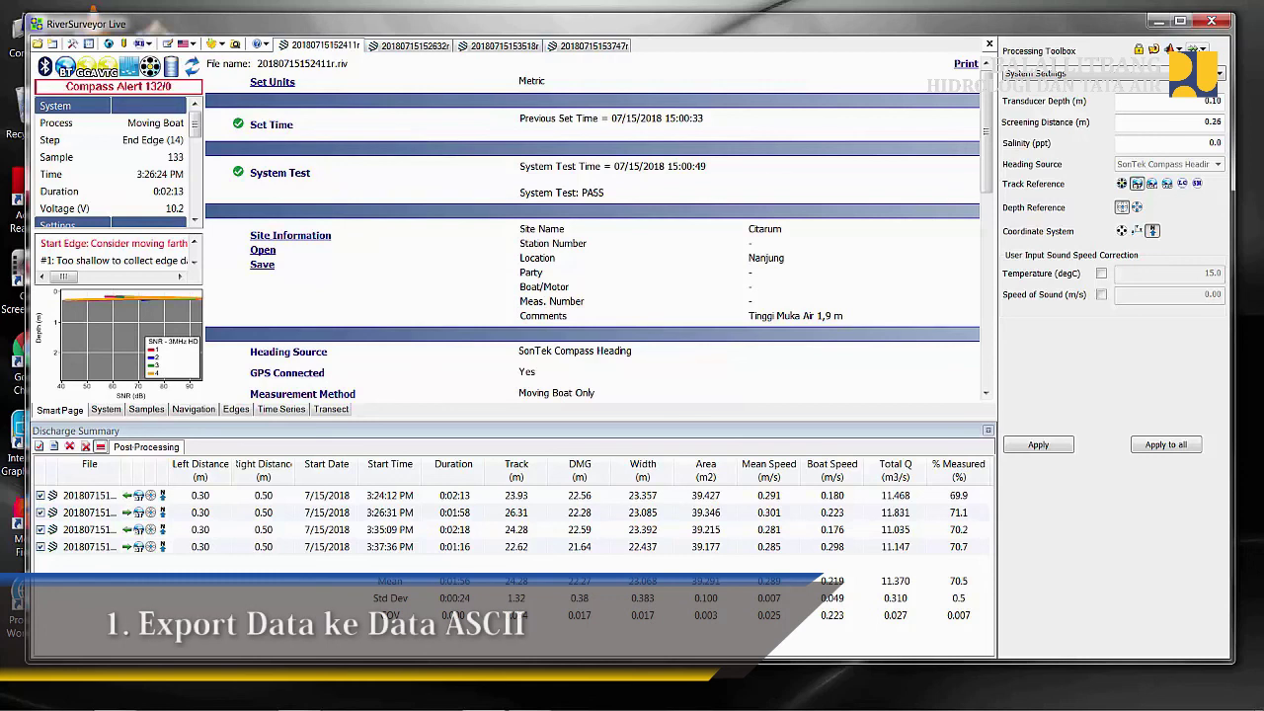
pyautogui.click(1198, 48)
pyautogui.click(1221, 83)
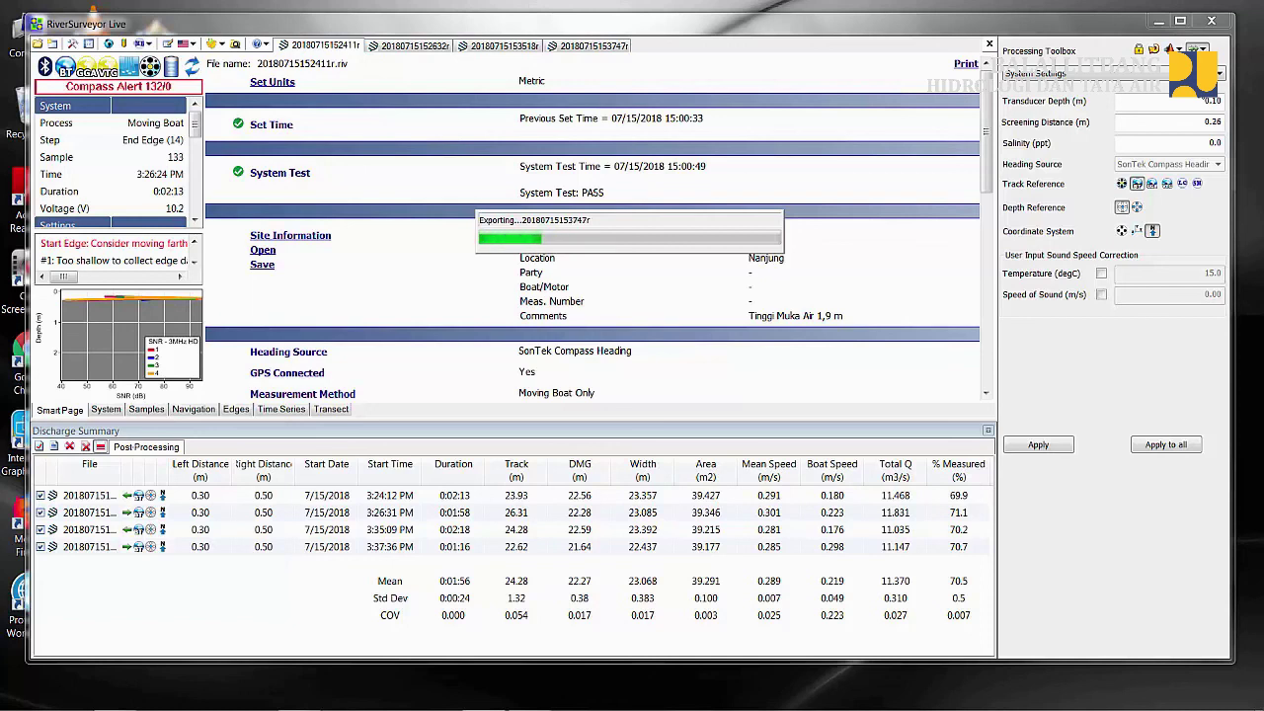
pyautogui.press('Return')
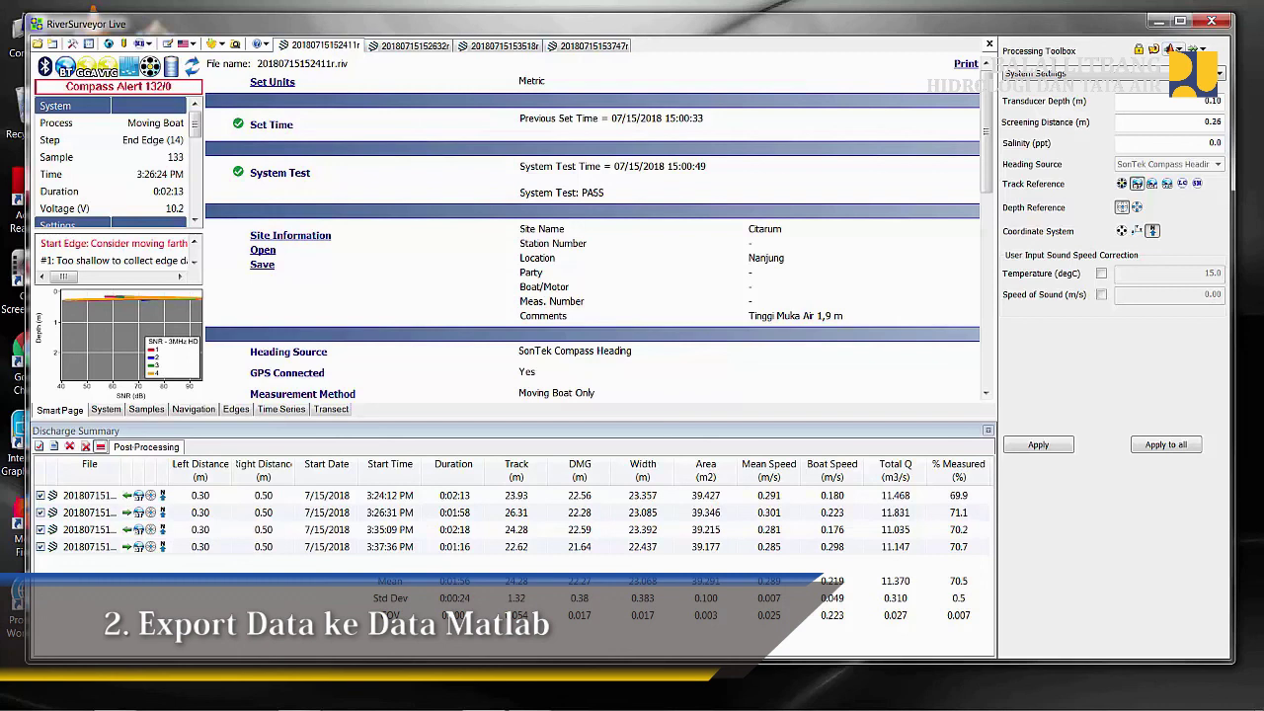
# Export all loaded transects to Matlab format.
pyautogui.click(1171, 49)
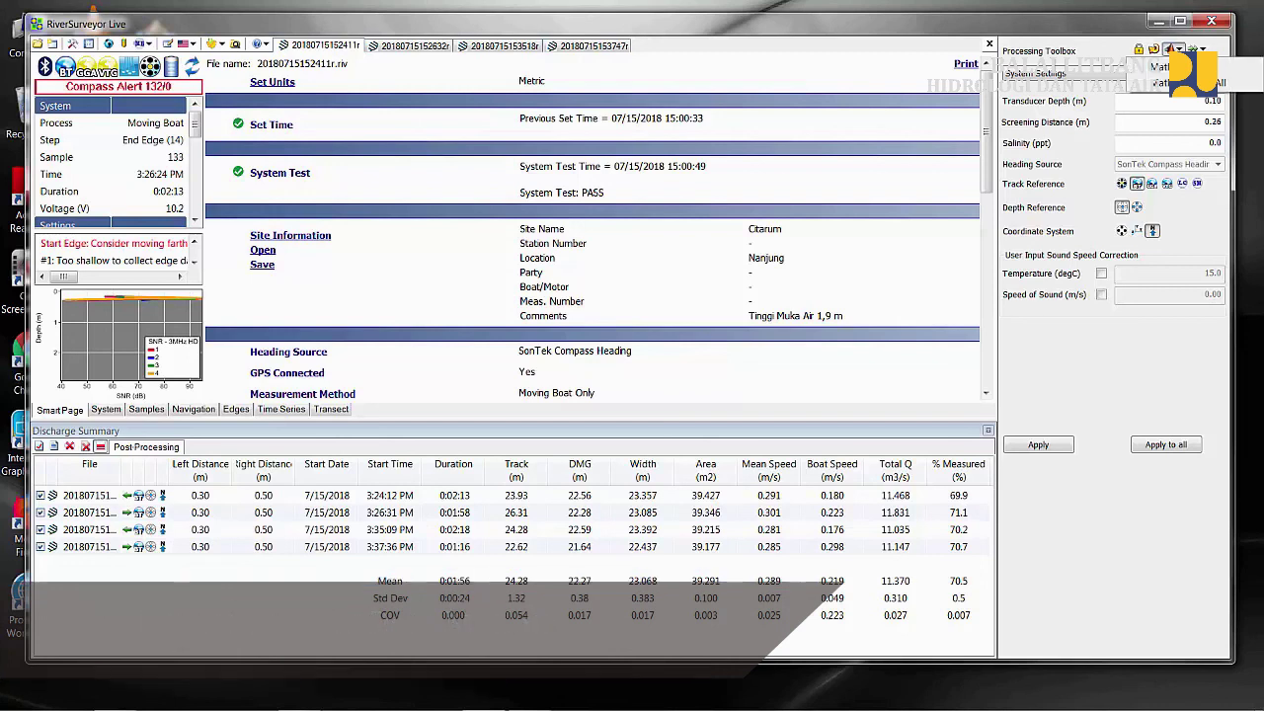
pyautogui.click(1190, 83)
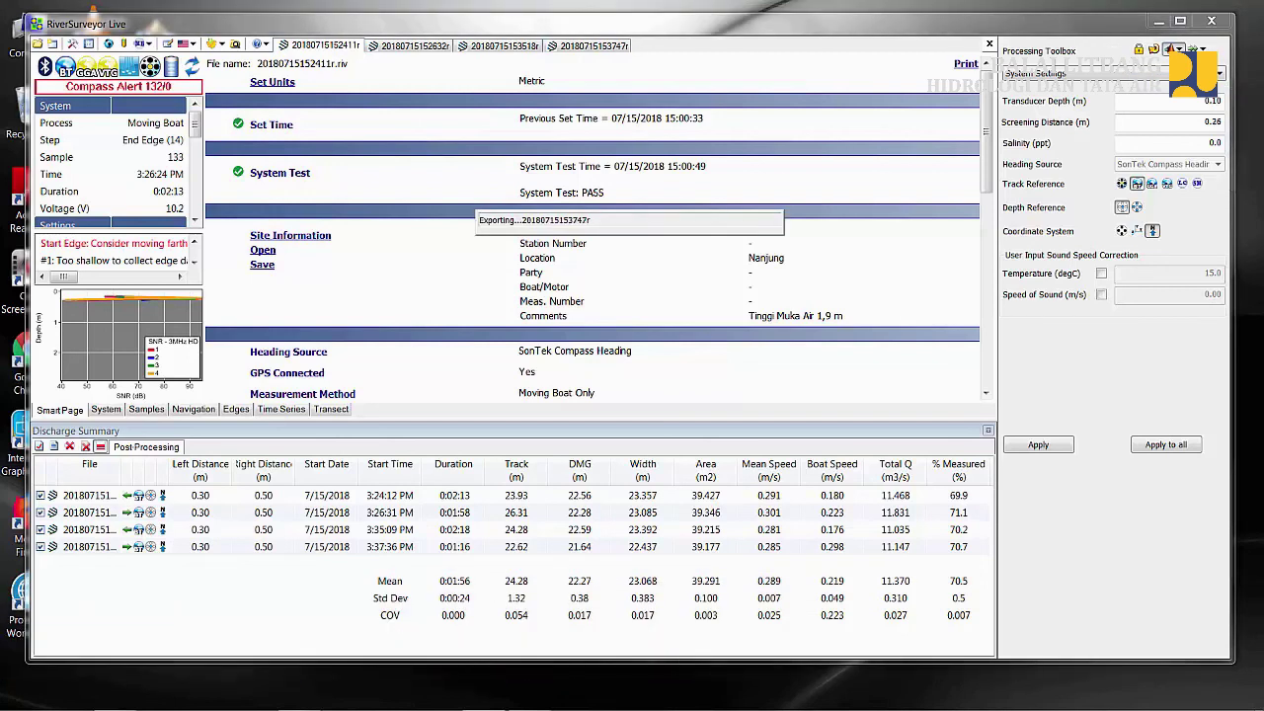
pyautogui.press('Return')
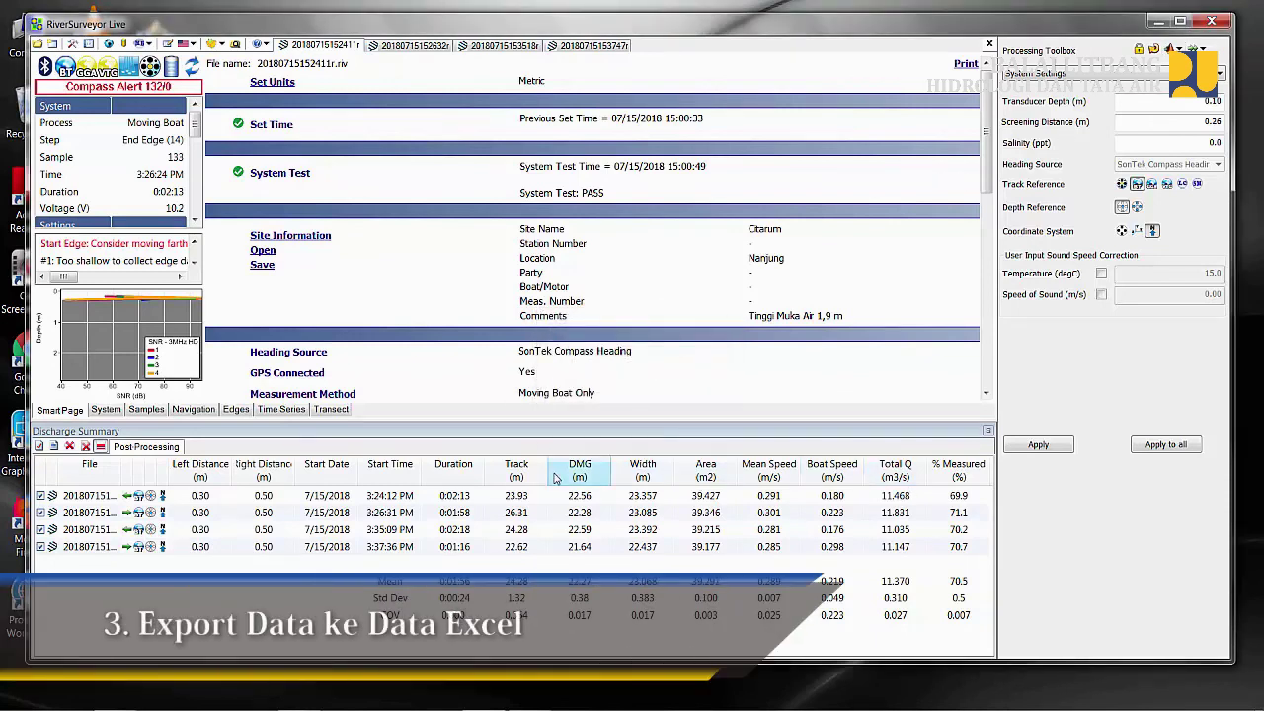
# Save the discharge summary table to the clipboard and paste it into Excel's Book1 starting at cell A1.
pyautogui.rightClick(336, 472)
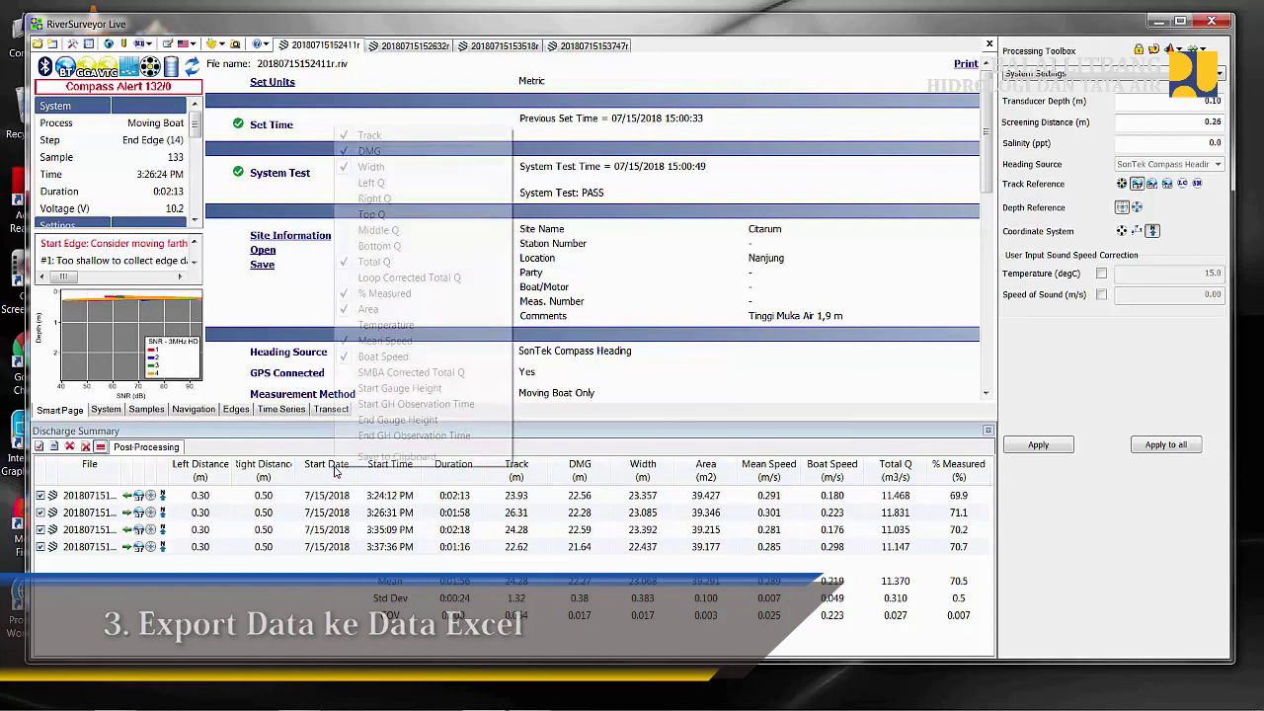
pyautogui.click(409, 457)
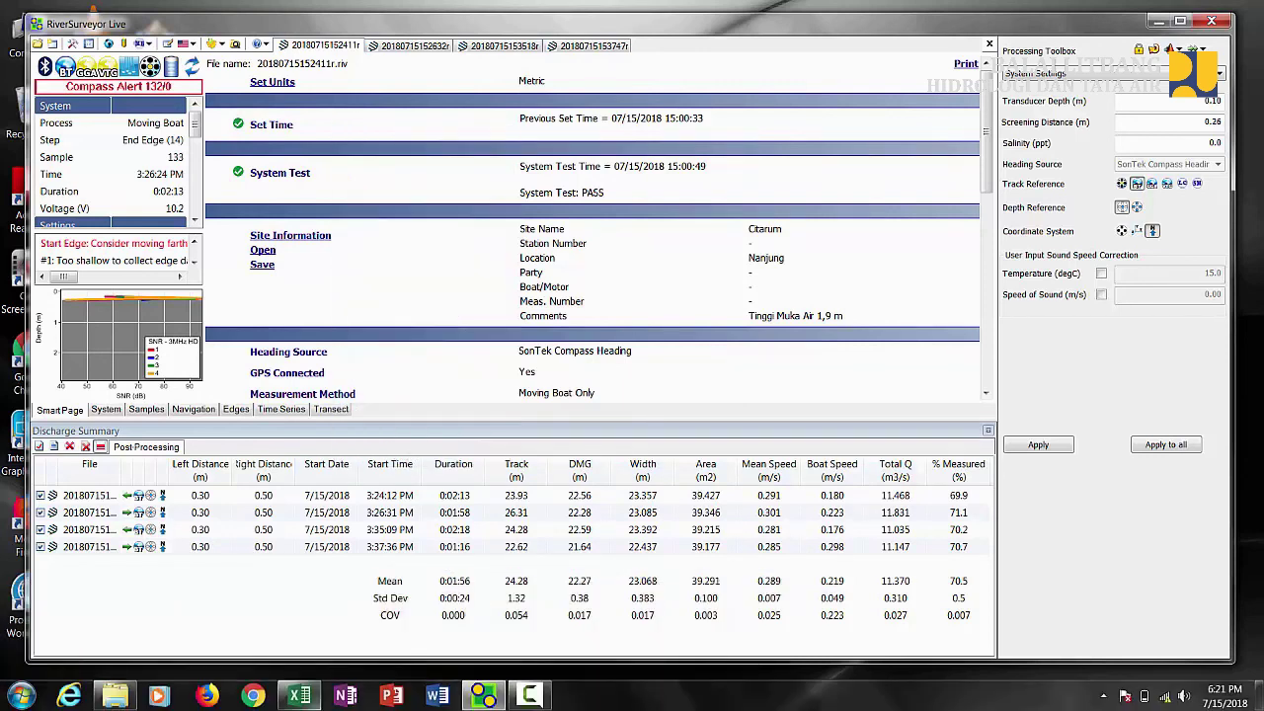
pyautogui.click(301, 698)
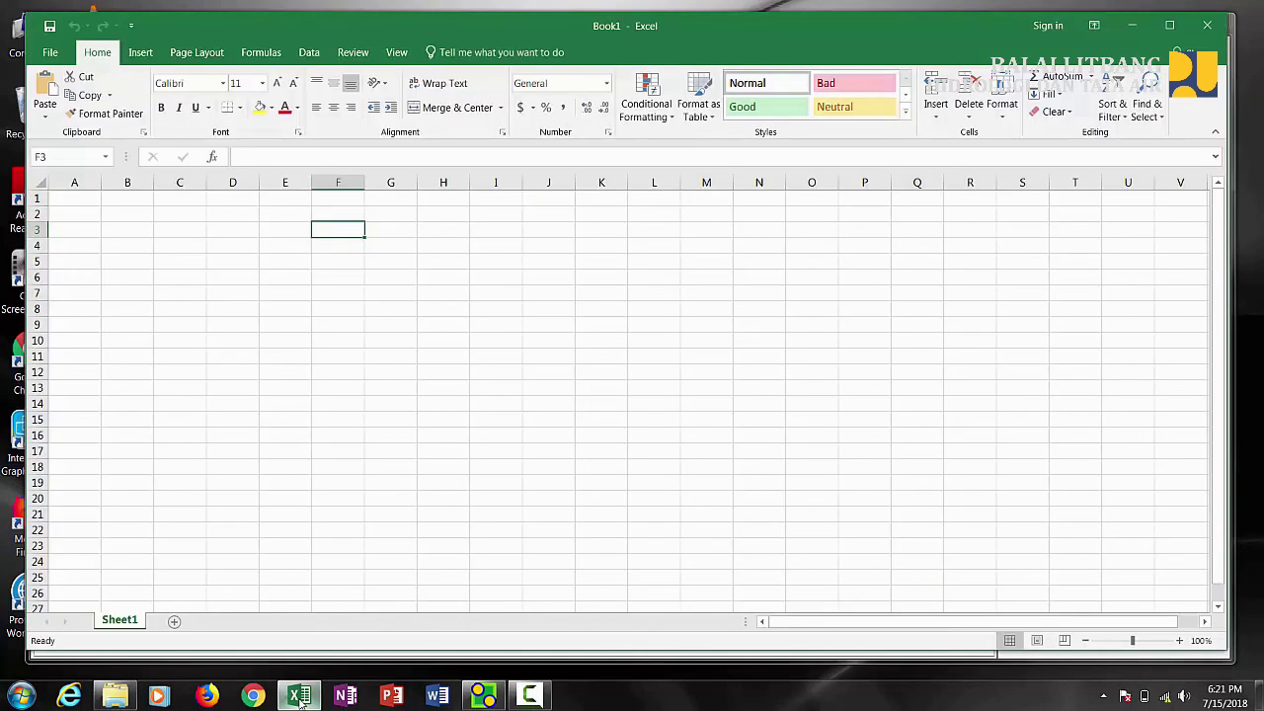
pyautogui.click(84, 201)
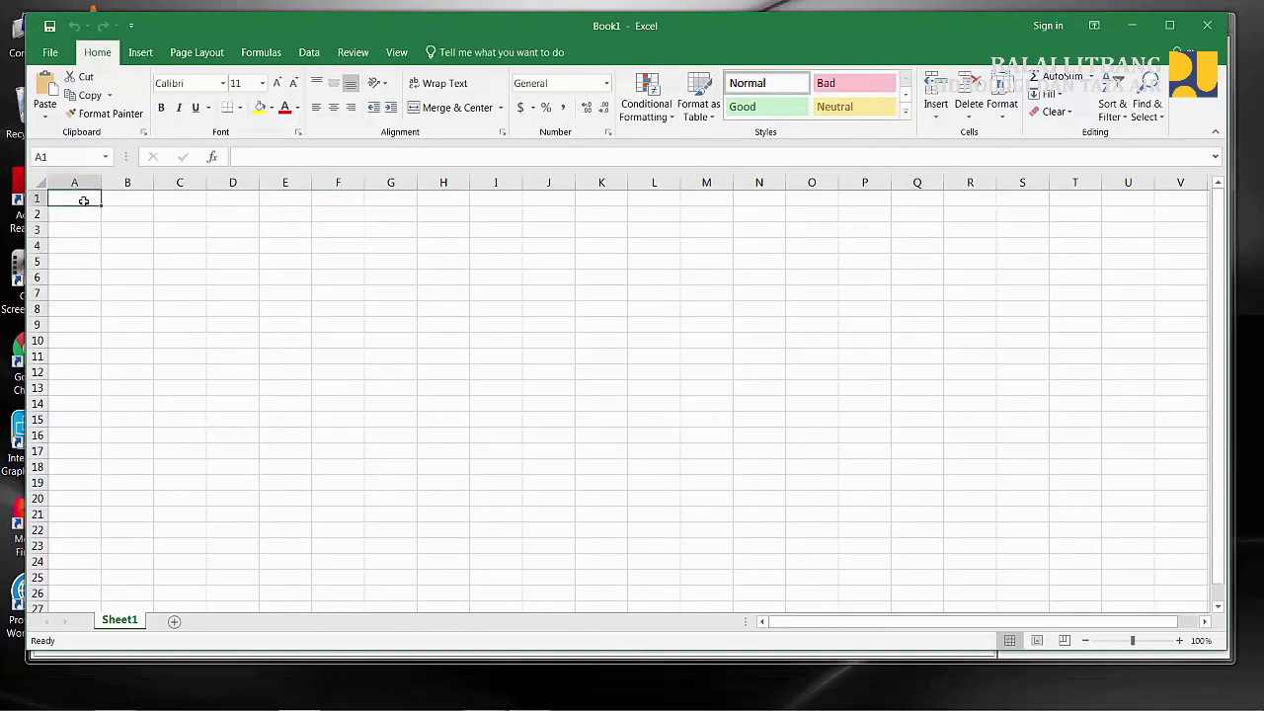
pyautogui.hotkey('ctrl', 'v')
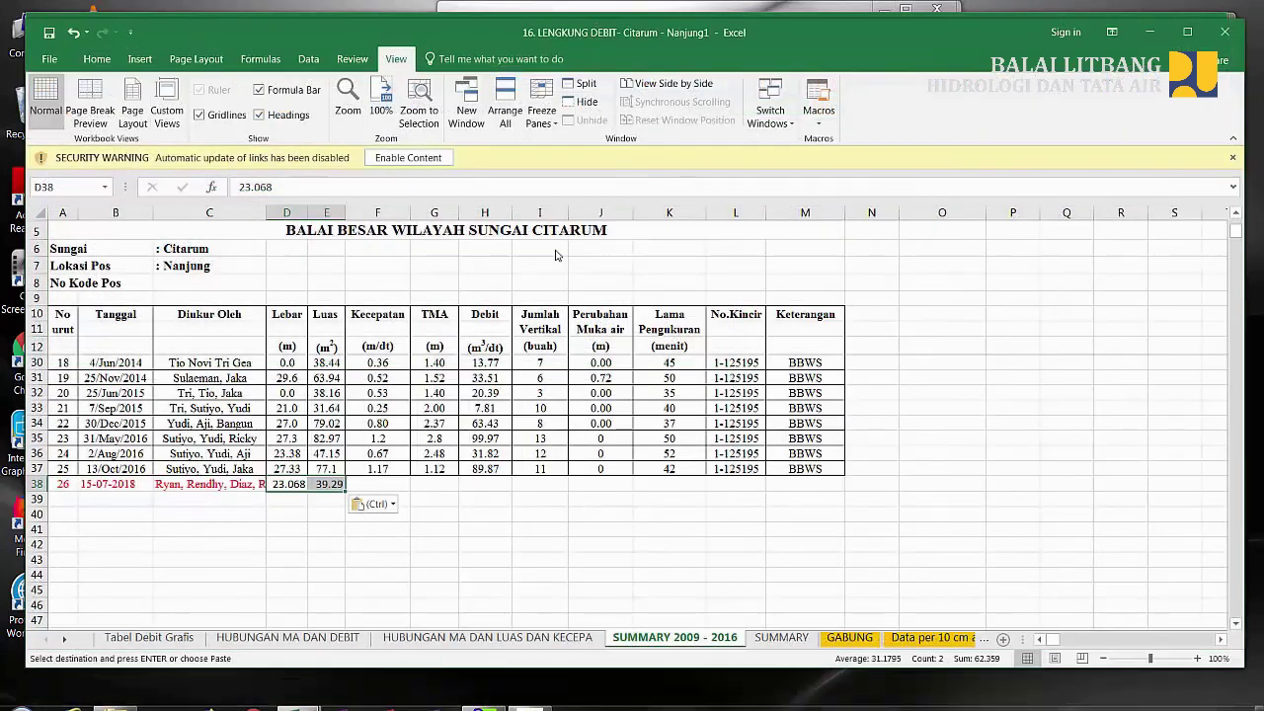
# In the 15-07-2018 row of the SUMMARY 2009 - 2016 sheet, enter a TMA water level of 1.2 m.
pyautogui.moveTo(297, 696)
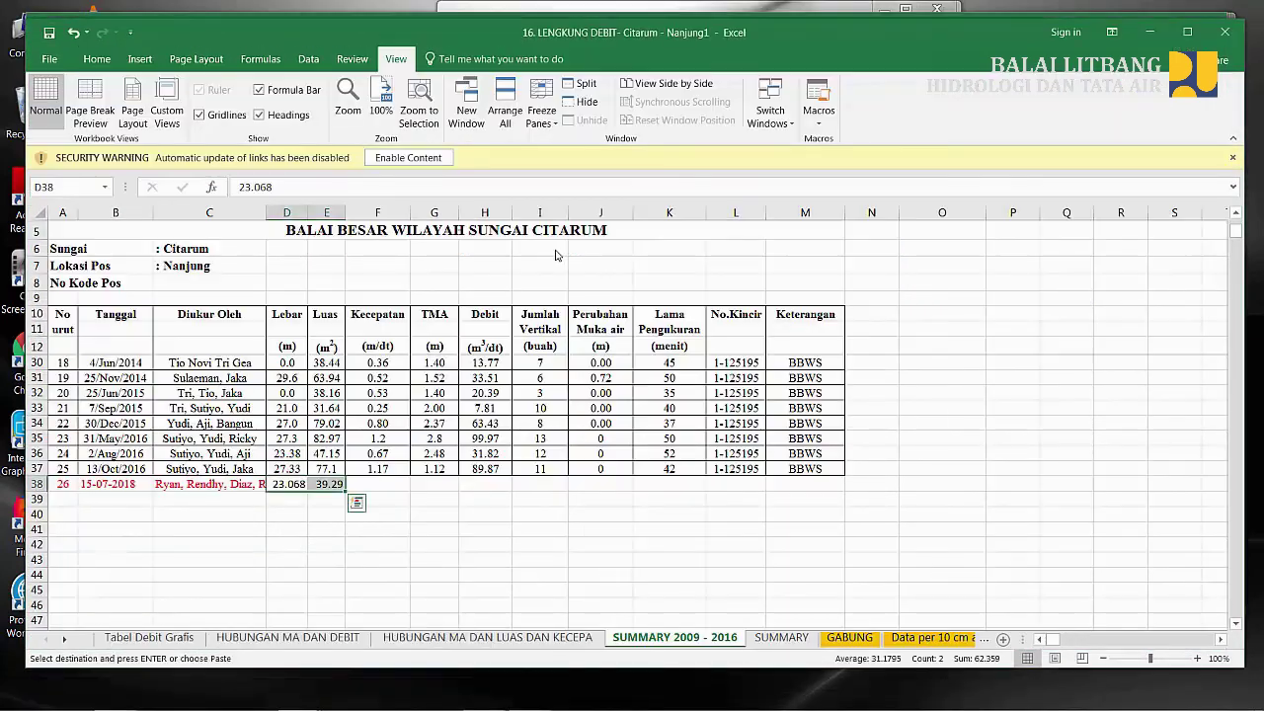
pyautogui.press('Right')
pyautogui.press('Right')
pyautogui.write('0.289')
pyautogui.press('Tab')
pyautogui.write('1.2')
pyautogui.press('Tab')
pyautogui.press('Left')
pyautogui.press('Left')
pyautogui.press('Right')
pyautogui.press('Right')
# Copy the means 0.219 m/s and 11.37 m3/s from Book1 into the Kecepatan and Debit cells of the 15-07-2018 row.
pyautogui.hotkey('alt', 'Tab')
pyautogui.press('Right')
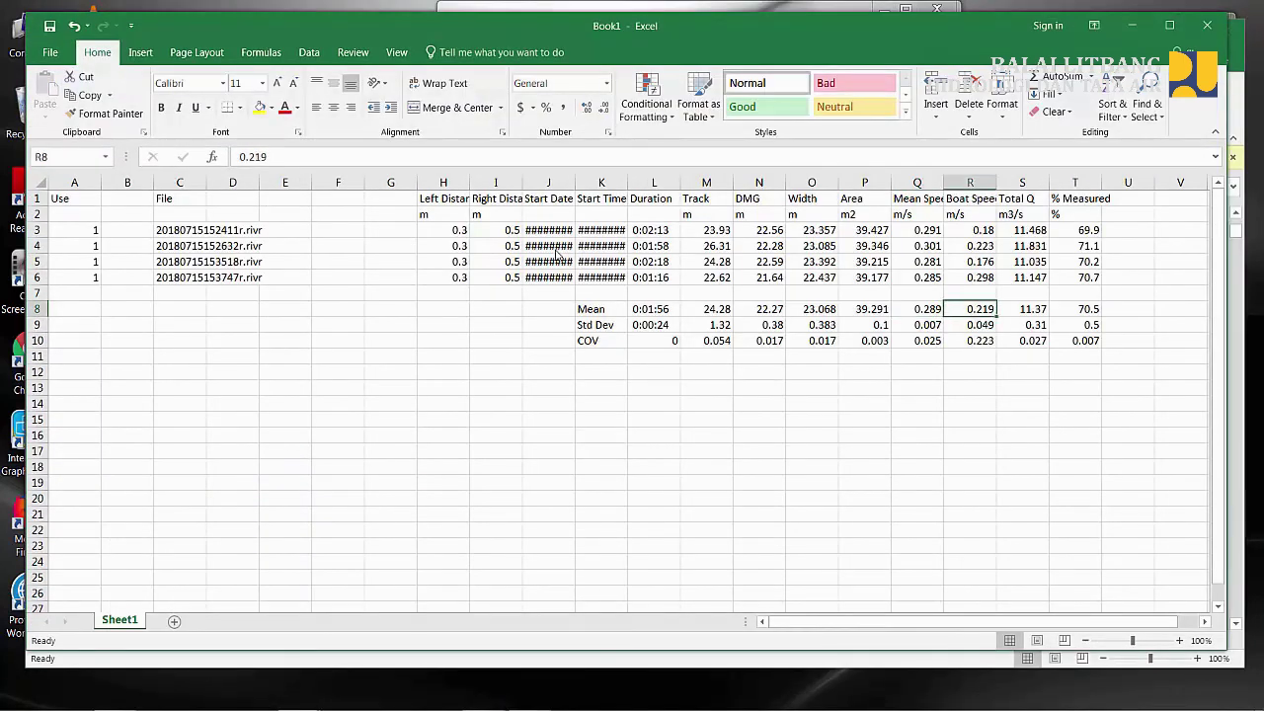
pyautogui.hotkey('ctrl', 'c')
pyautogui.hotkey('alt', 'Tab')
pyautogui.press('Left')
pyautogui.press('Left')
pyautogui.hotkey('ctrl', 'v')
pyautogui.press('Right')
pyautogui.press('Right')
pyautogui.press('Right')
pyautogui.press('Right')
pyautogui.press('Right')
# Open the data source selection for the Citarum - Nanjung chart on the GABUNG sheet.
pyautogui.hotkey('ctrl', 'pagedown')
pyautogui.hotkey('ctrl', 'pagedown')
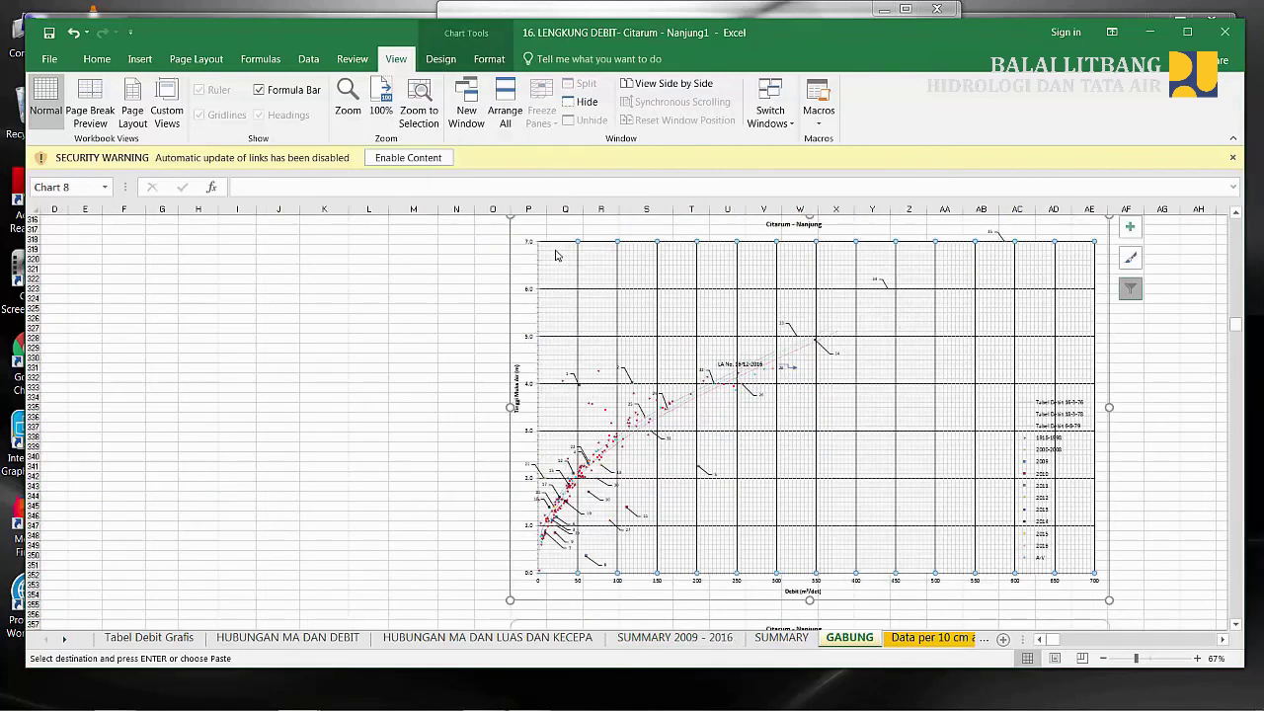
pyautogui.hotkey('shift', 'F10')
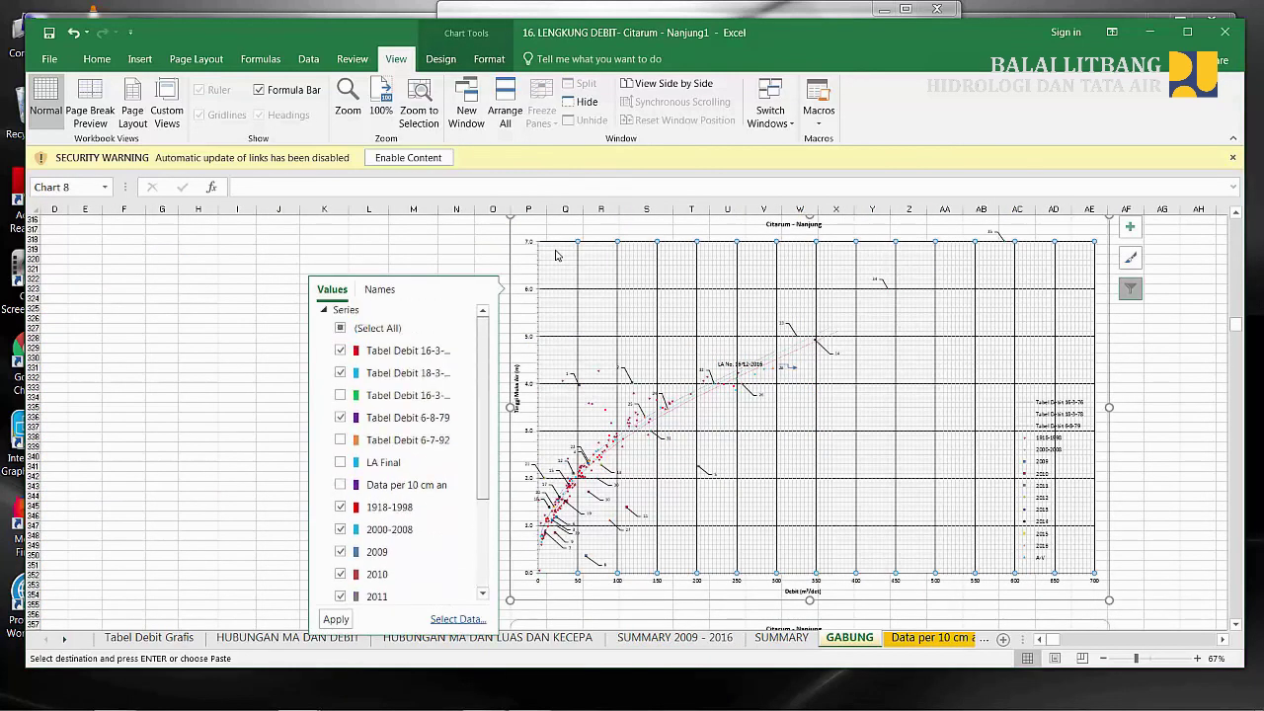
pyautogui.press('Down')
pyautogui.press('Escape')
pyautogui.hotkey('shift', 'F10')
pyautogui.press('Down')
pyautogui.press('Down')
pyautogui.press('Down')
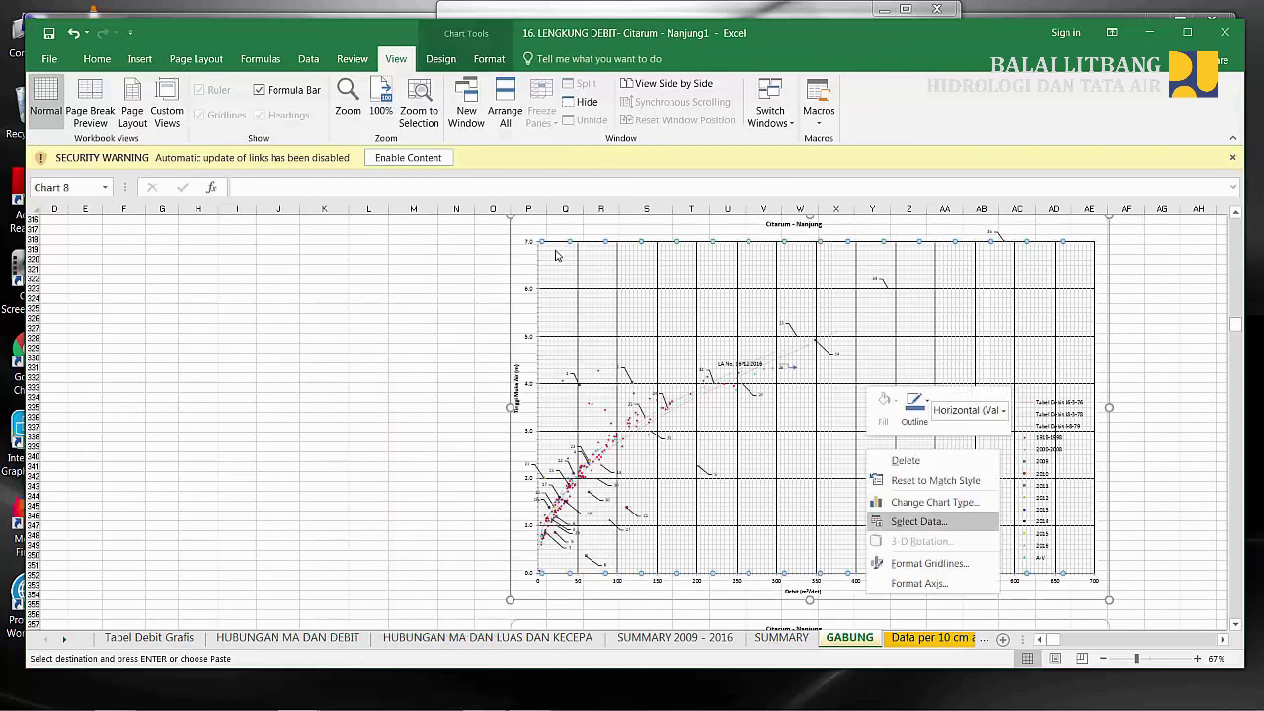
pyautogui.press('Return')
# Add a chart series named 2018, referencing the SUMMARY 2009 - 2016 sheet for its X values and defining its Y values.
pyautogui.press('Down')
pyautogui.press('Down')
pyautogui.press('Down')
pyautogui.press('Home')
pyautogui.hotkey('alt', 'a')
pyautogui.write('2018')
pyautogui.press('Tab')
pyautogui.hotkey('ctrl', 'pageup')
pyautogui.hotkey('ctrl', 'pageup')
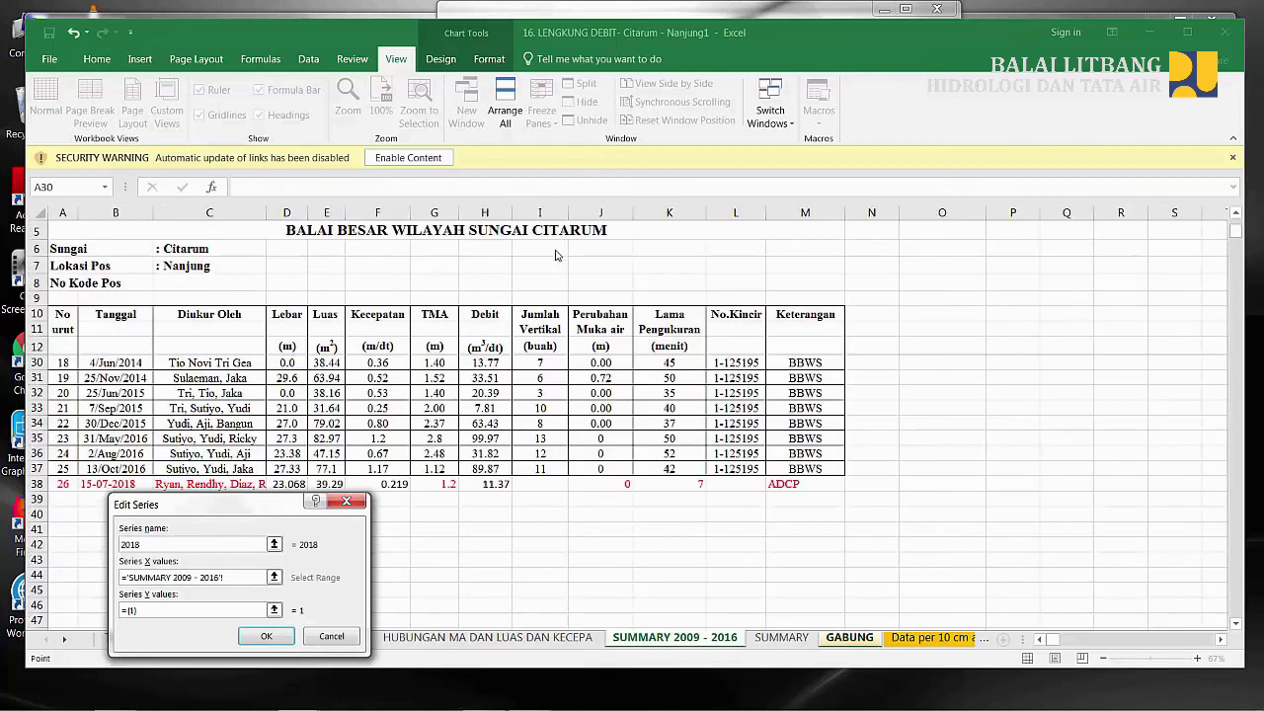
pyautogui.press('Tab')
pyautogui.write('=')
pyautogui.press('Left')
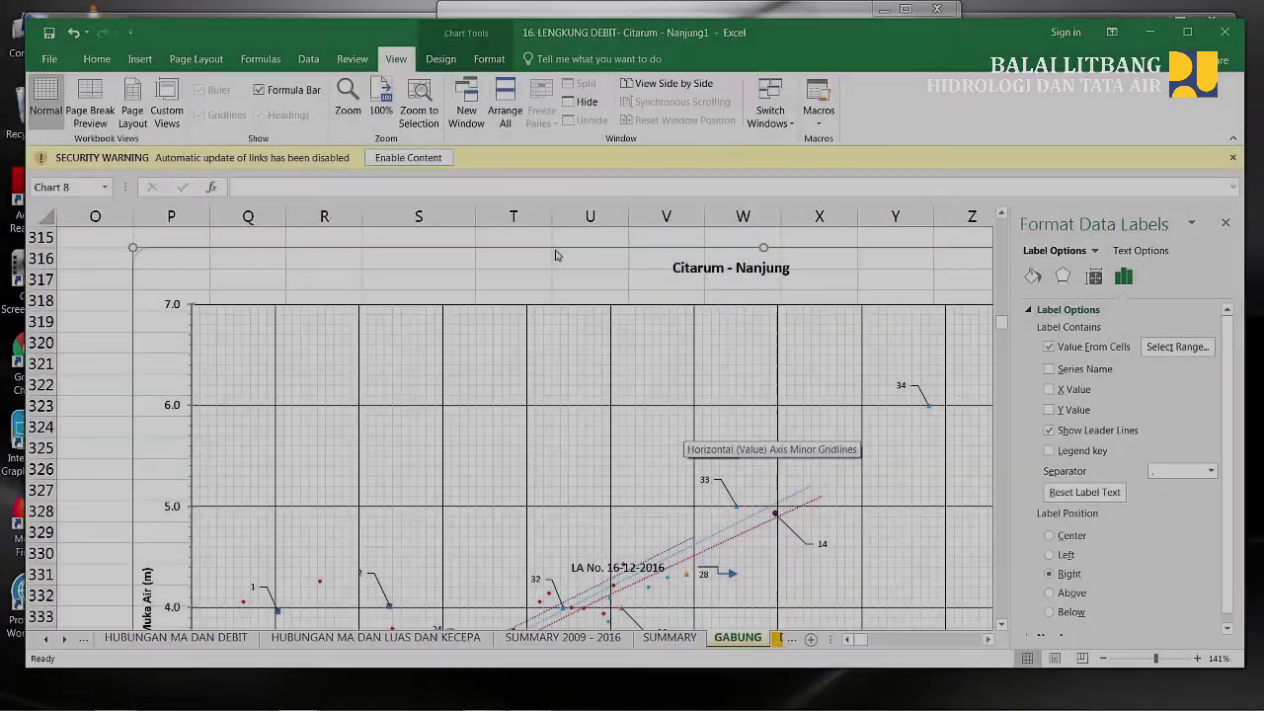
# Examine where the point labelled 26 lies relative to the rating curves in the Citarum - Nanjung chart.
pyautogui.scroll(-20, 555, 255)
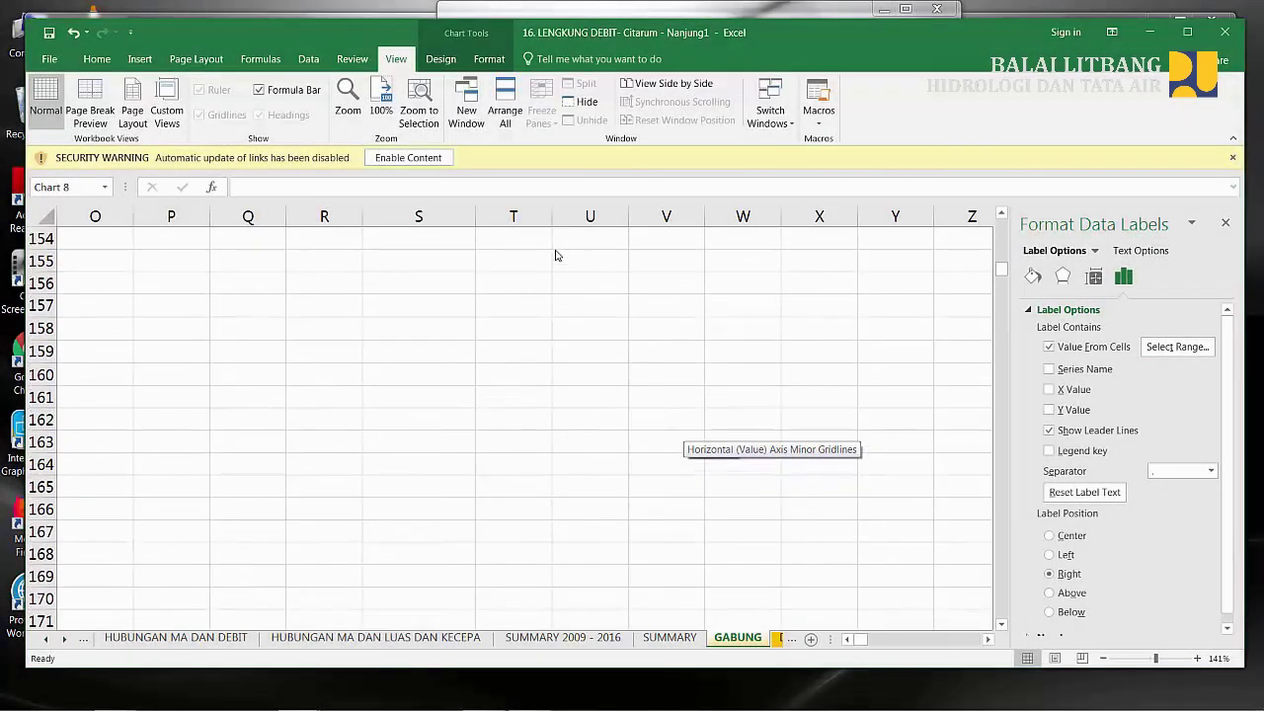
pyautogui.scroll(20, 555, 255)
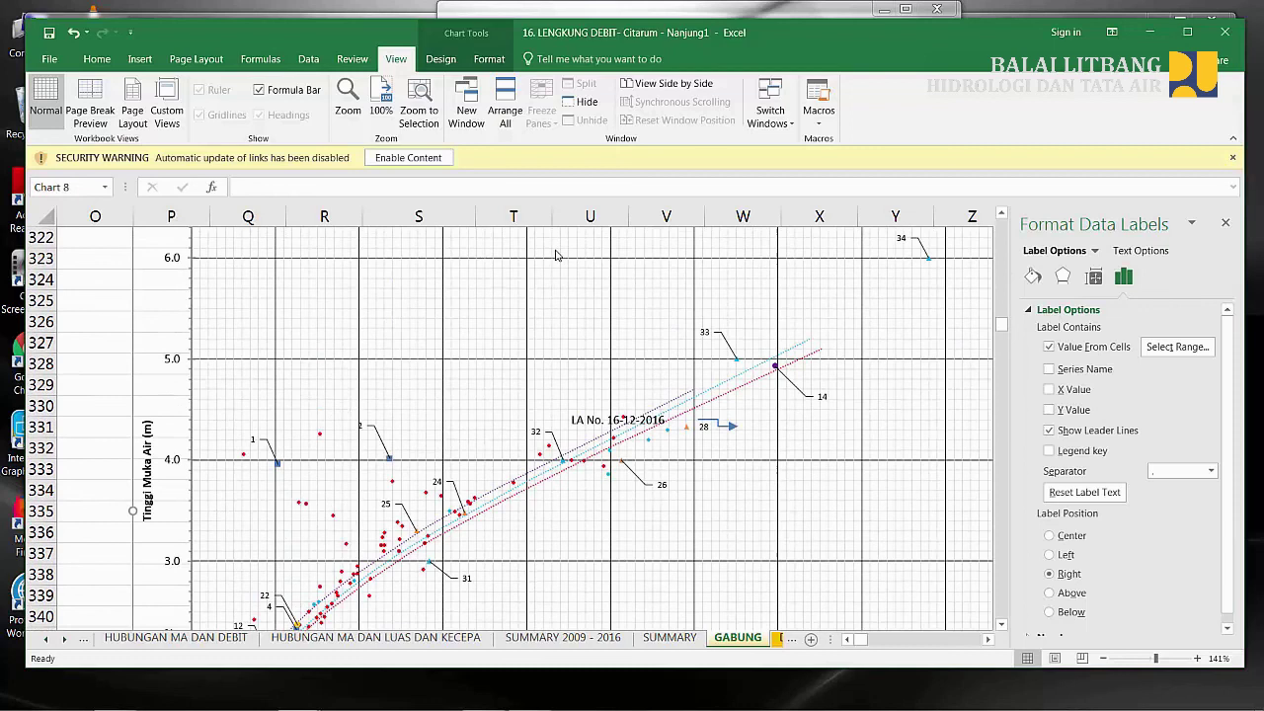
pyautogui.scroll(-6, 555, 254)
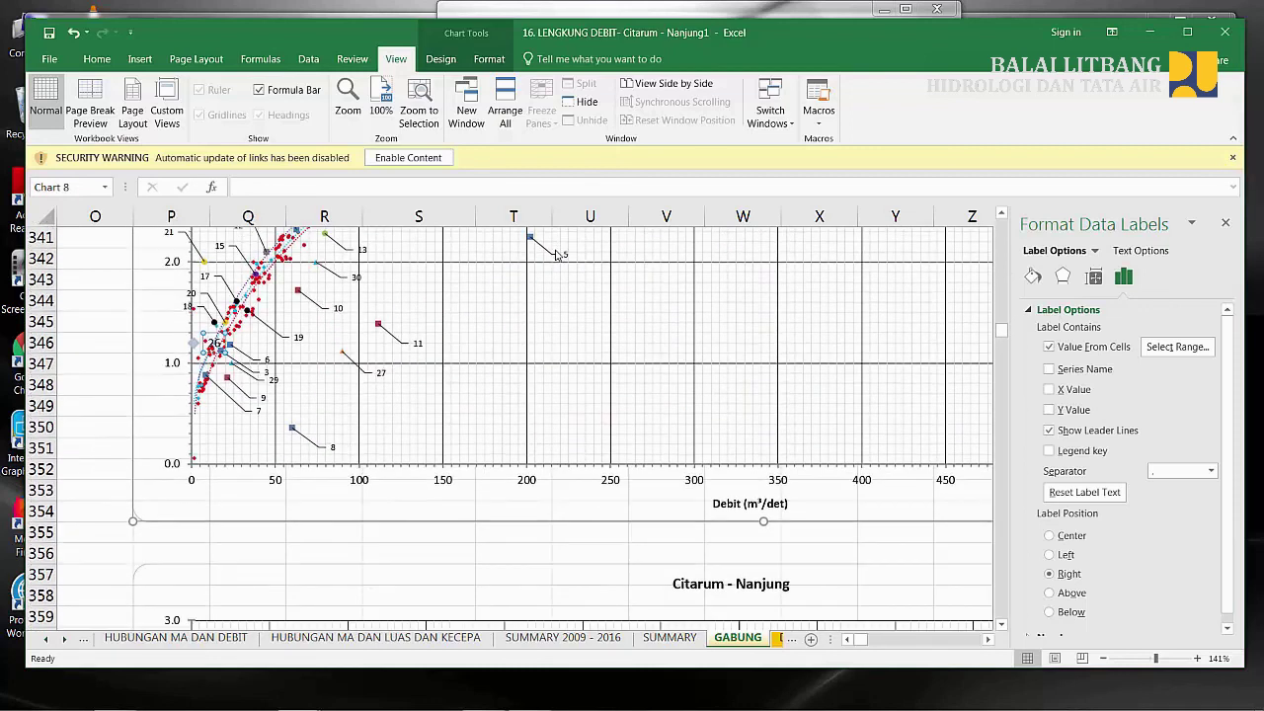